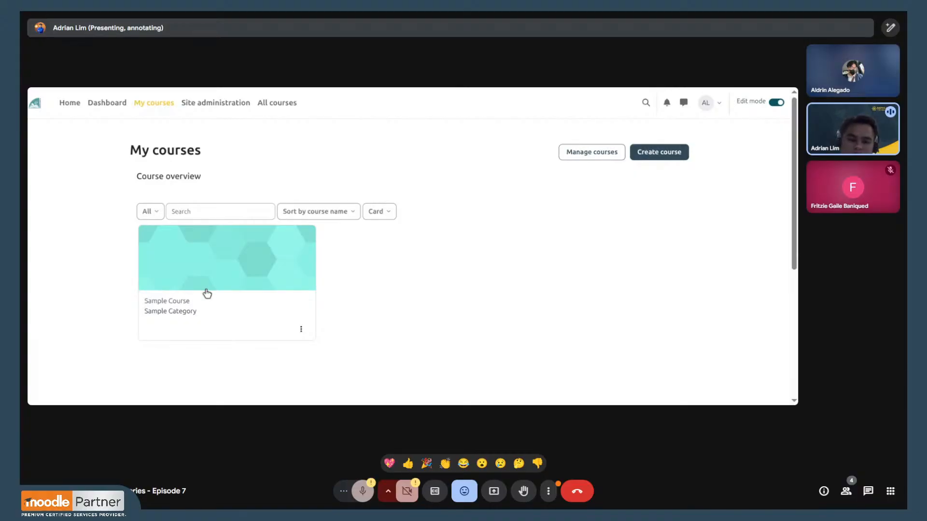
- Open the Example Image Hotspot activity in Sample Course and preview the raspberry hotspot's video, pausing and closing it
left_click(182, 302)
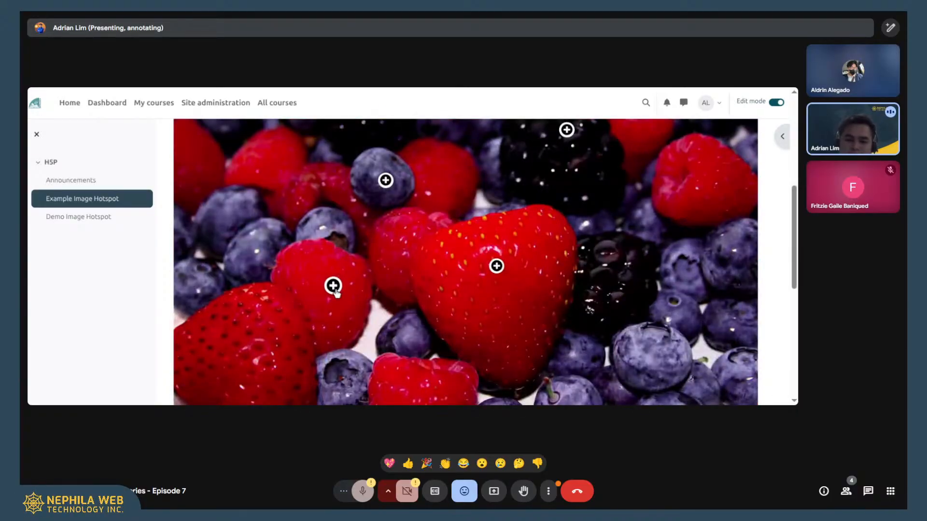
left_click(333, 286)
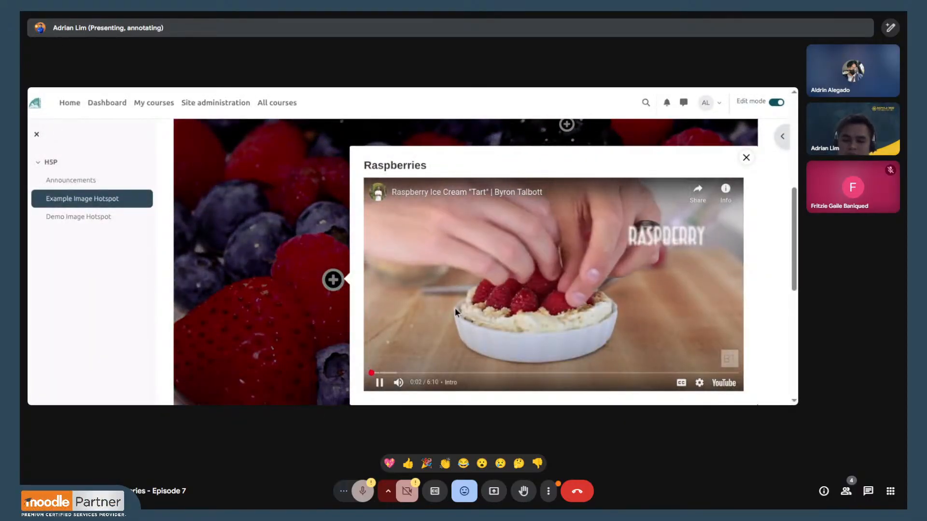
left_click(380, 382)
left_click(746, 158)
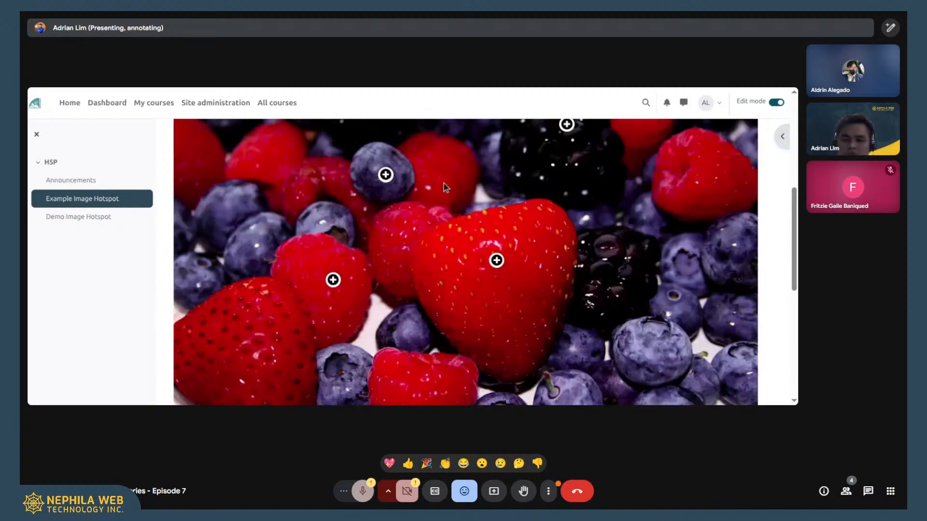
- View the text of the blueberry hotspot in the berries image and close its popup
scroll(415, 189, "up", 2)
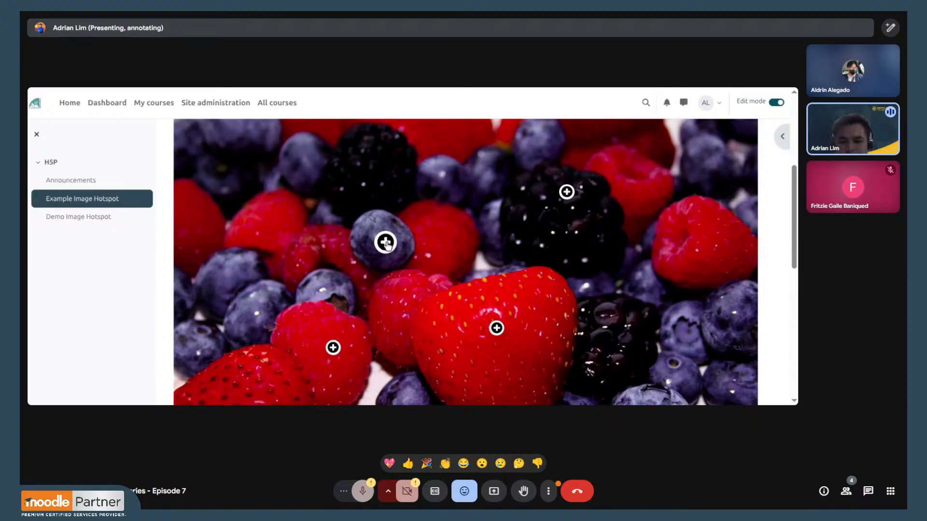
left_click(385, 243)
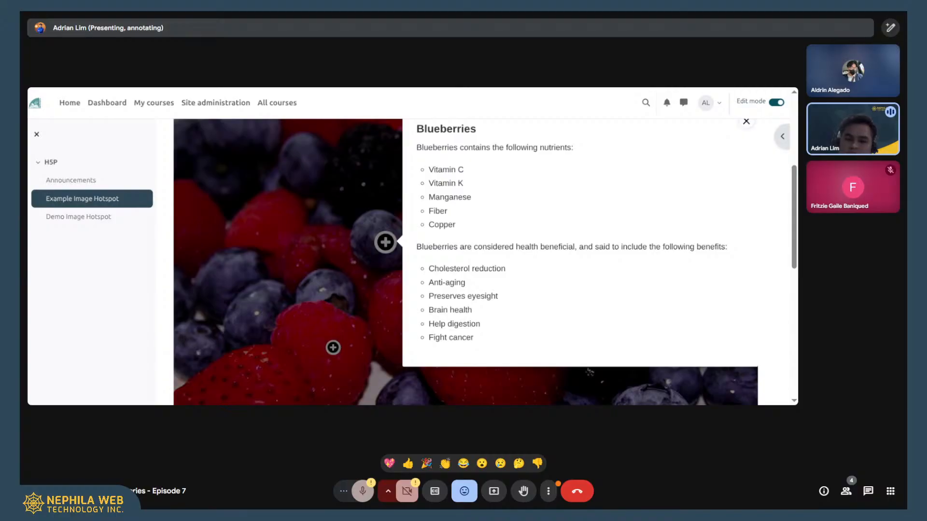
left_click(747, 121)
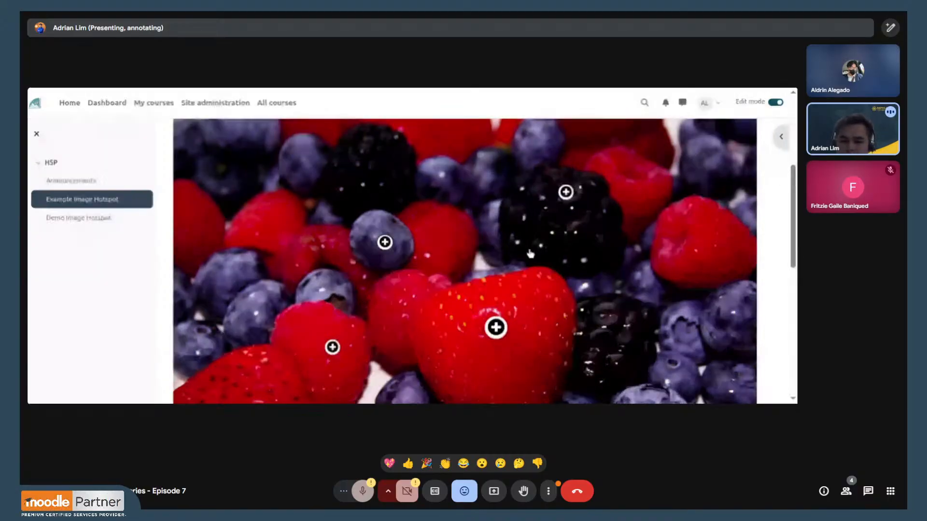
- View the strawberry hotspot's video in the berries image and close its popup
scroll(566, 213, "down", 2)
scroll(565, 213, "down", 1)
scroll(565, 212, "up", 2)
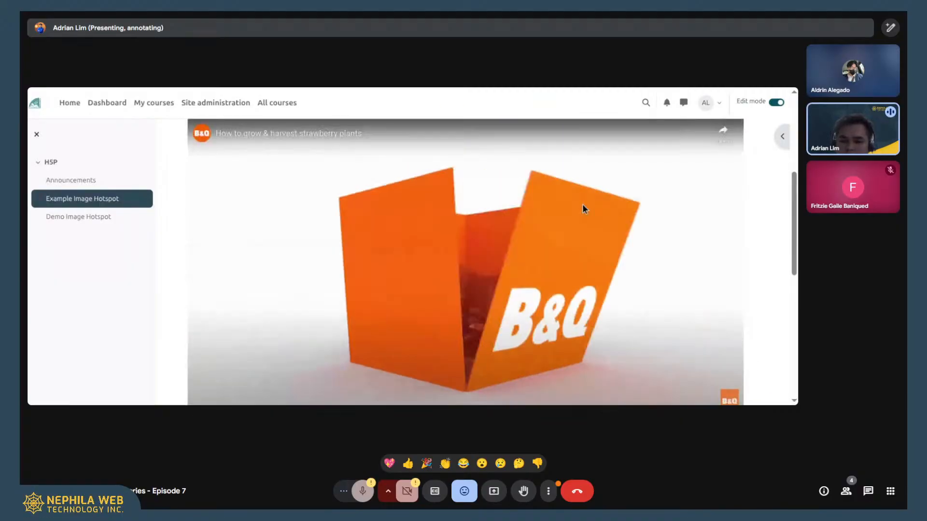
scroll(588, 199, "up", 4)
left_click(748, 235)
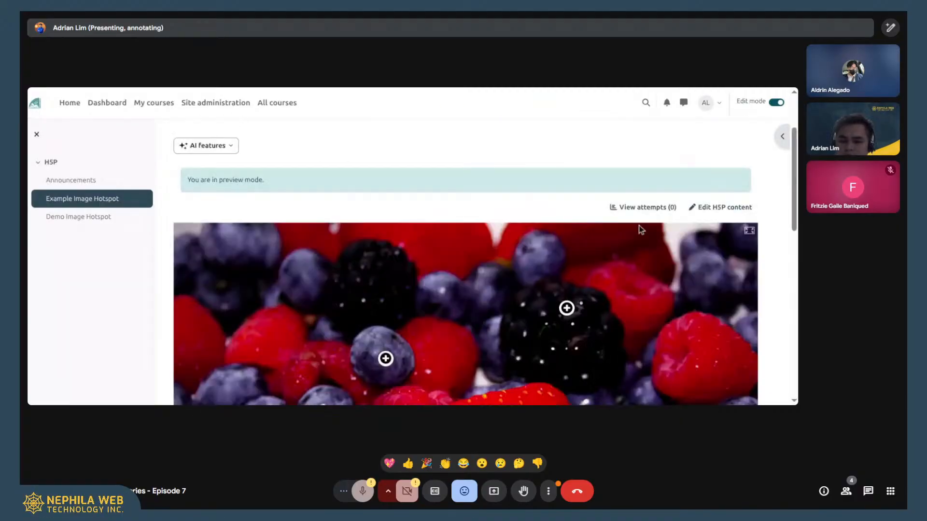
- Read through the blackberry hotspot's text in the berries image and close its popup
scroll(578, 223, "down", 2)
left_click(567, 240)
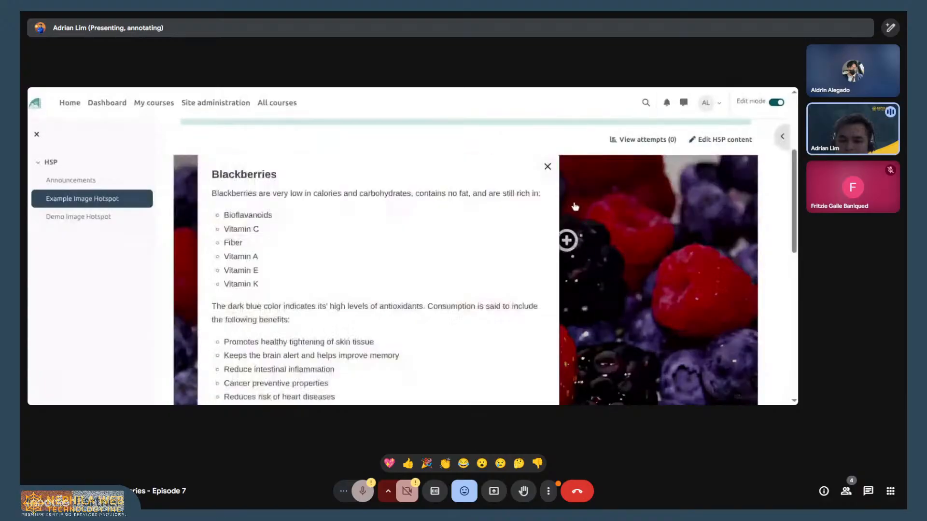
scroll(457, 179, "down", 2)
scroll(459, 177, "up", 3)
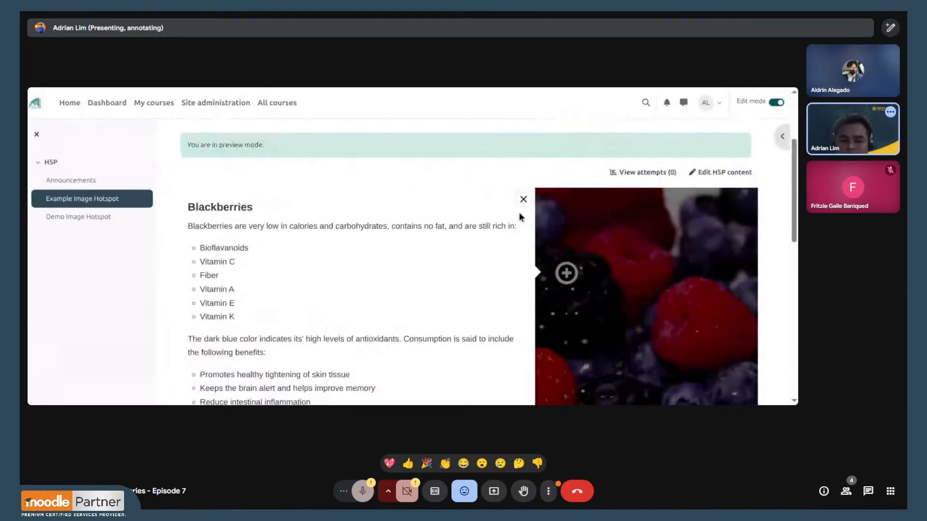
left_click(523, 200)
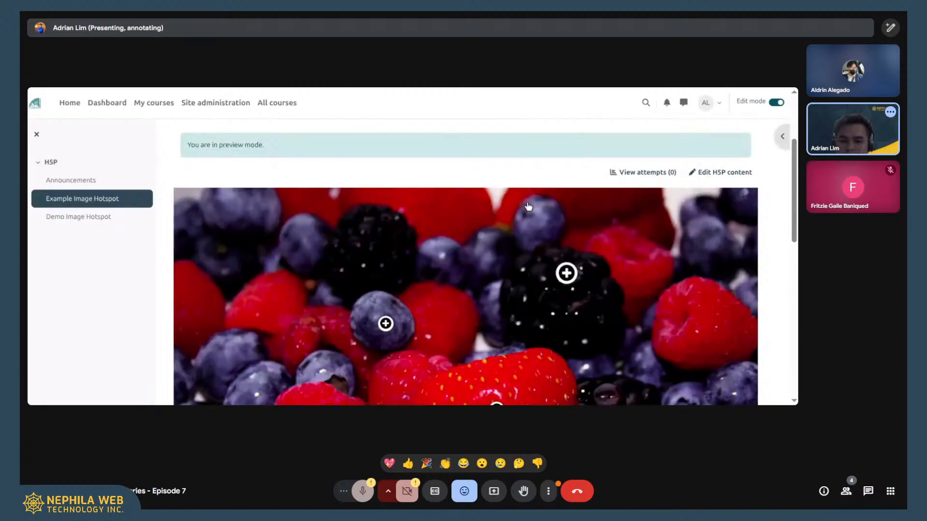
- Return to the Sample Course page and open the Demo Image Hotspot activity to look over its fruit image
scroll(449, 192, "up", 2)
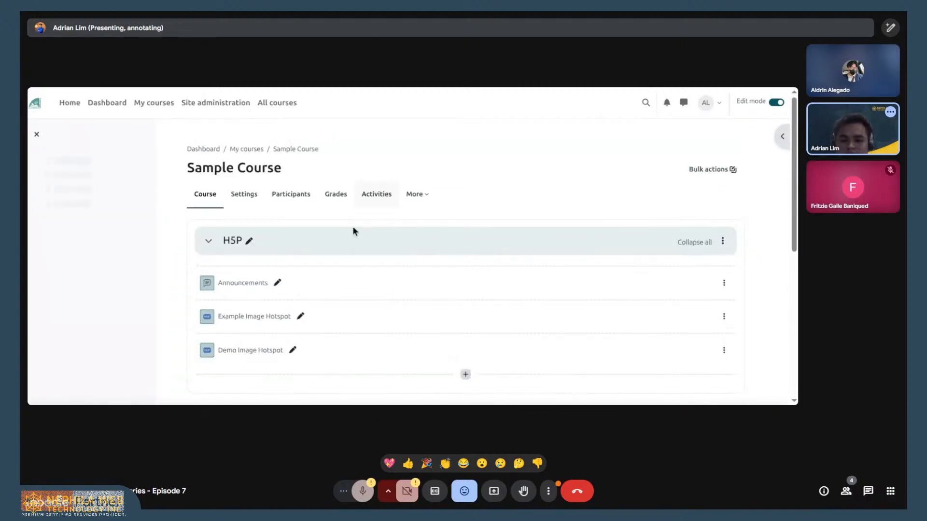
scroll(328, 290, "down", 2)
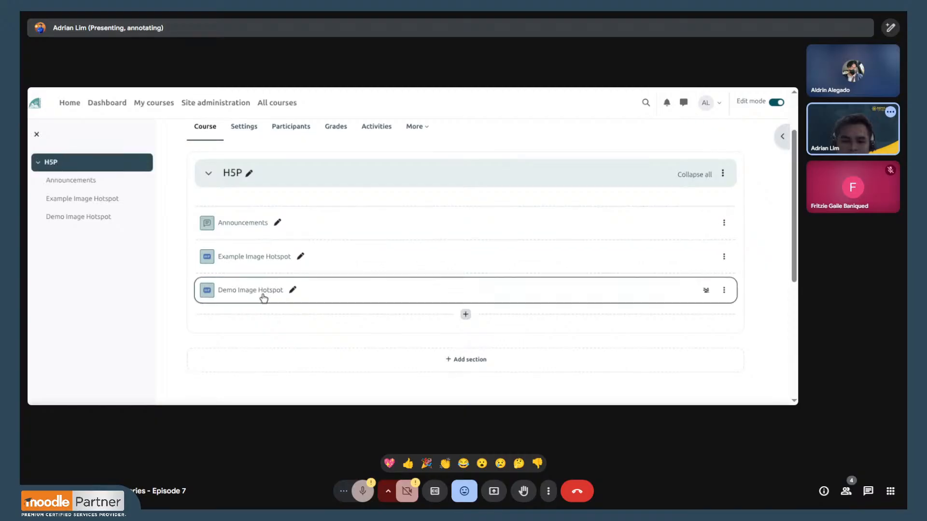
left_click(262, 293)
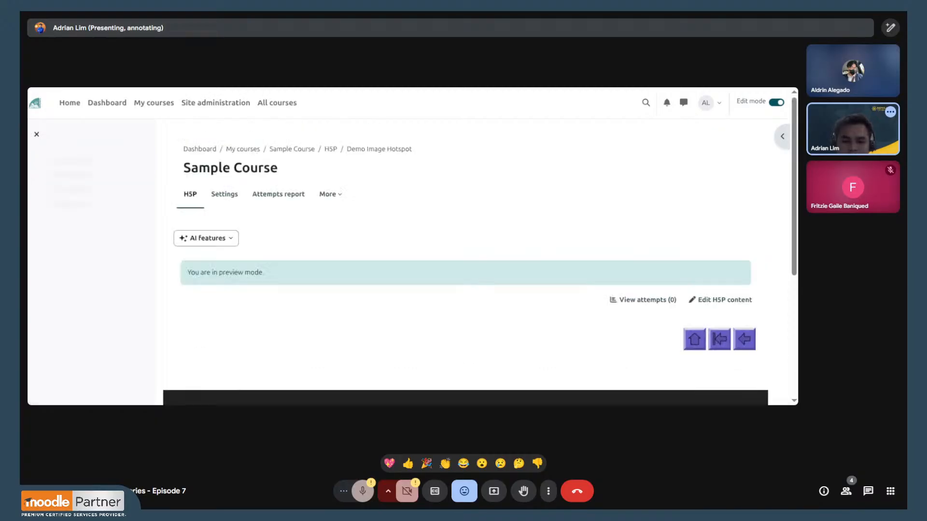
scroll(478, 188, "down", 1)
scroll(497, 179, "down", 5)
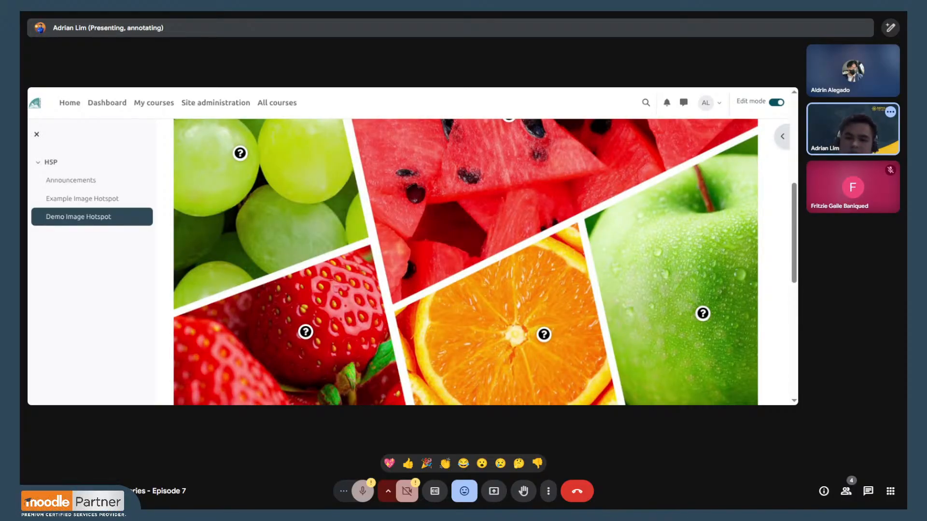
- View the grapes hotspot's general facts in the fruit image and close the popup
scroll(302, 219, "up", 1)
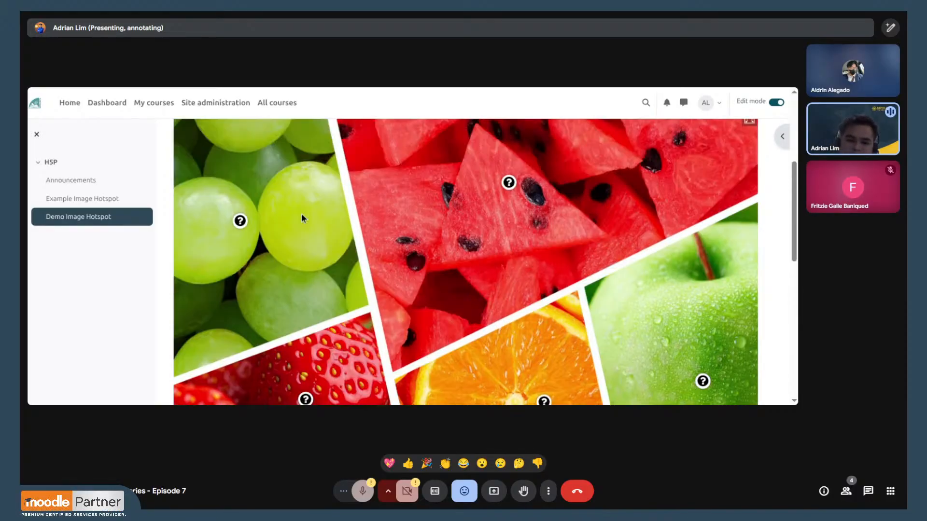
left_click(240, 222)
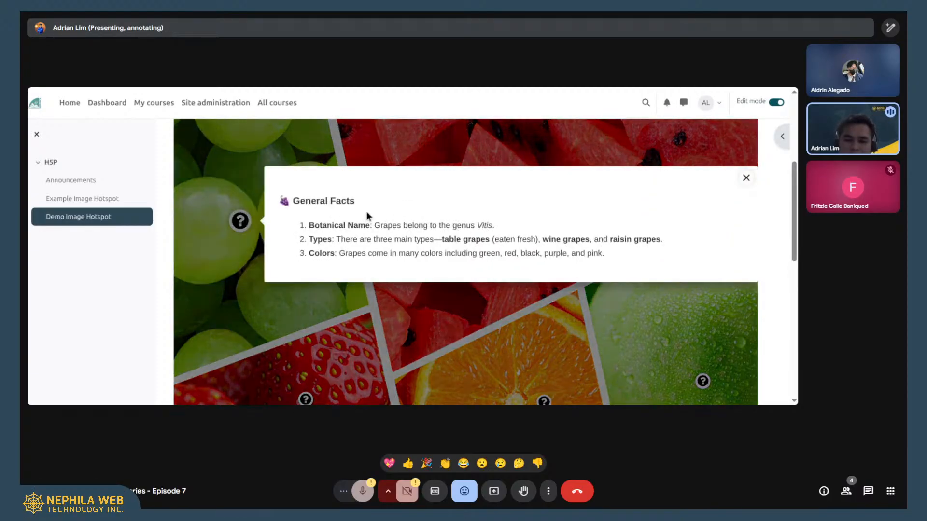
left_click(746, 178)
- View the infographic behind the strawberry hotspot in the fruit image and close it
scroll(355, 189, "down", 1)
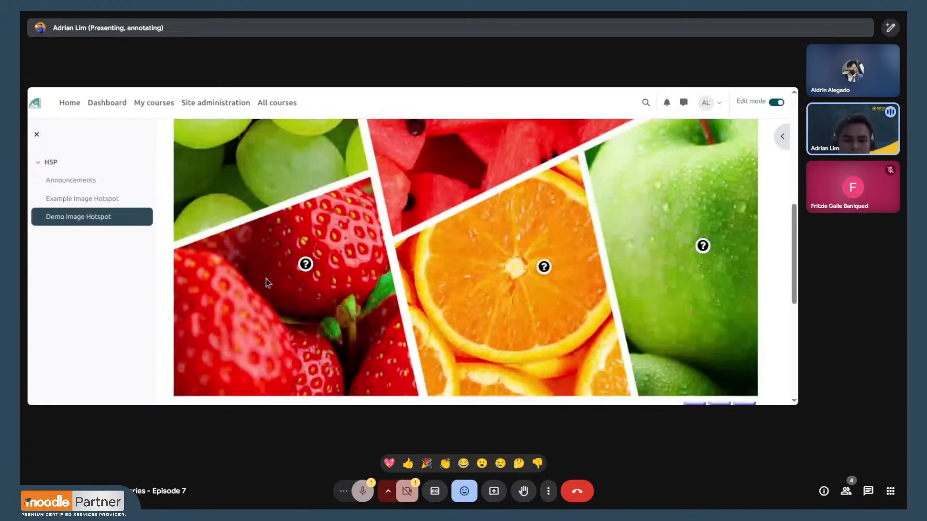
left_click(305, 264)
scroll(581, 193, "up", 5)
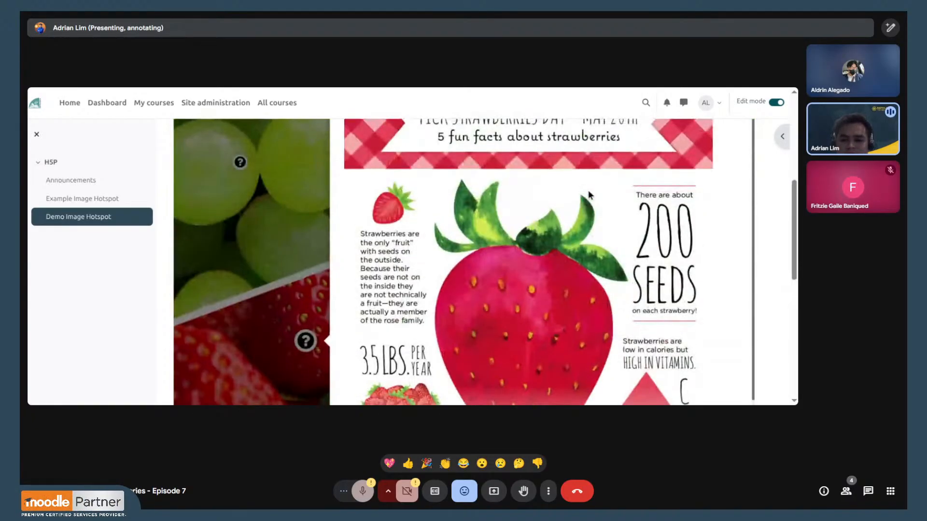
left_click(747, 200)
- View the embedded video of the watermelon hotspot in the fruit image and close the popup
scroll(534, 236, "down", 3)
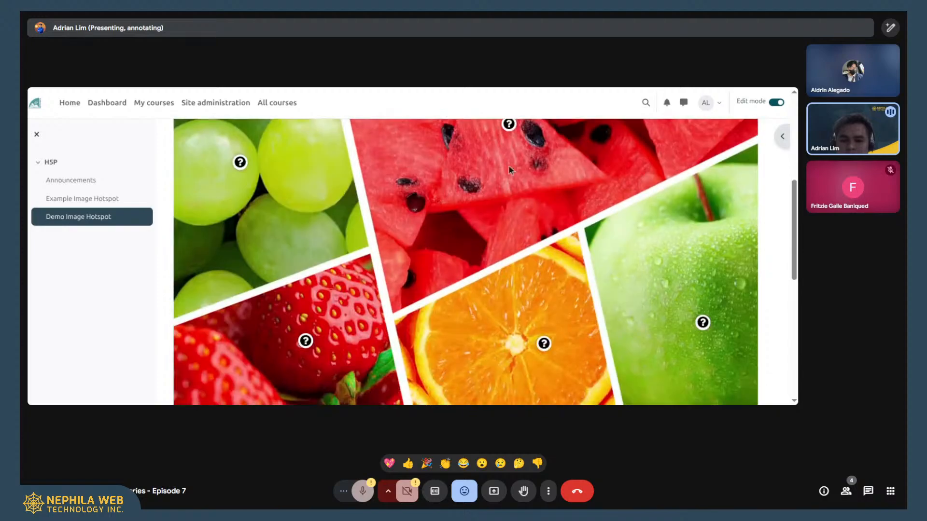
left_click(510, 125)
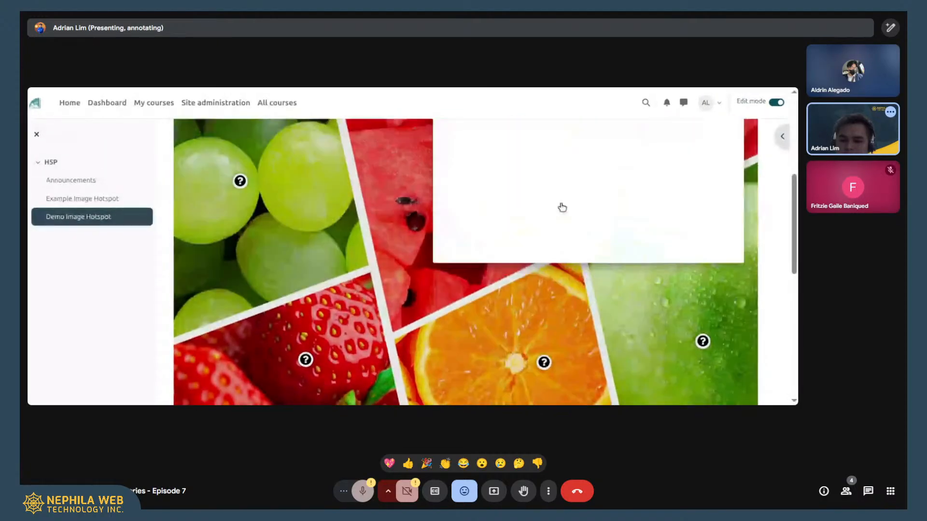
scroll(506, 229, "up", 2)
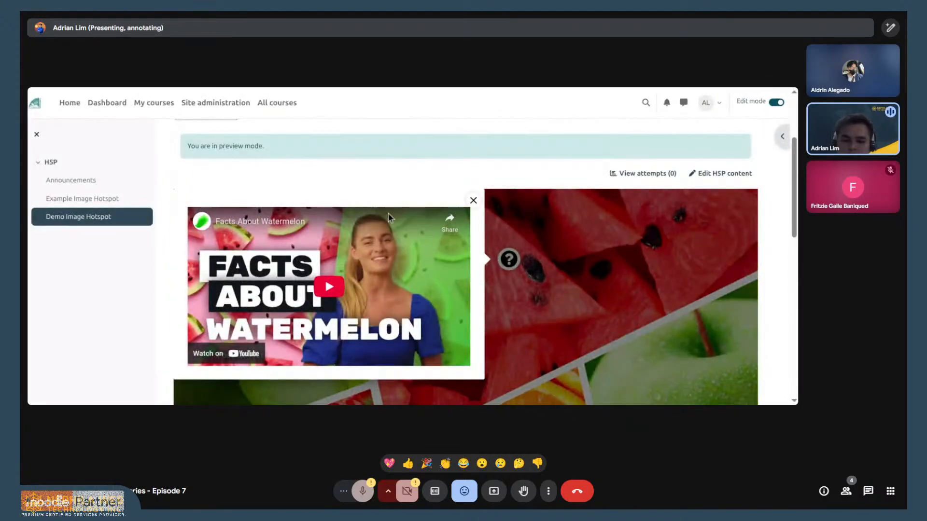
left_click(473, 200)
- View the orange hotspot's text and picture in the fruit image and close the popup
scroll(534, 205, "down", 3)
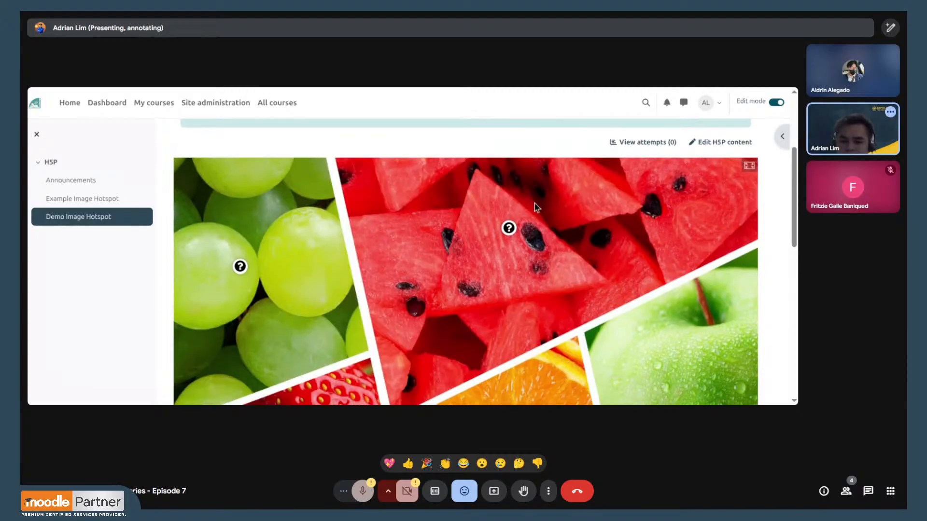
scroll(537, 305, "down", 2)
left_click(544, 276)
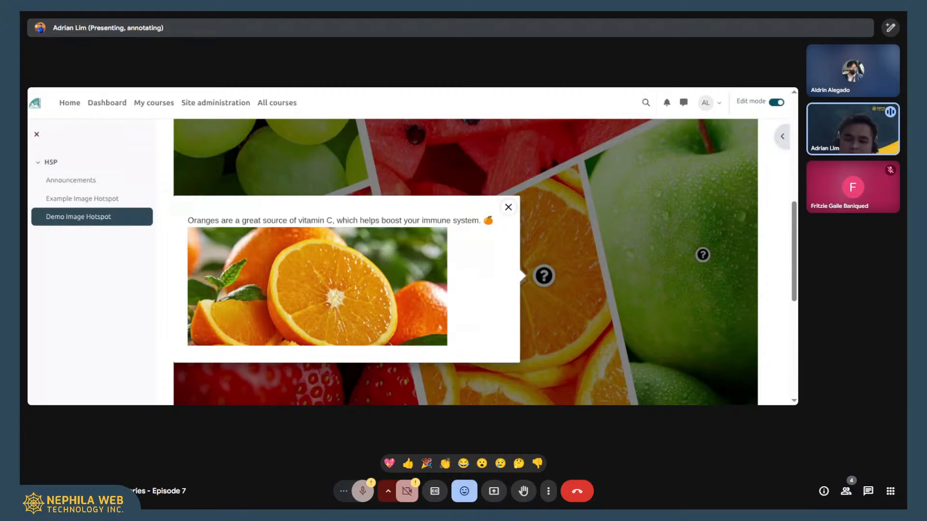
left_click(509, 207)
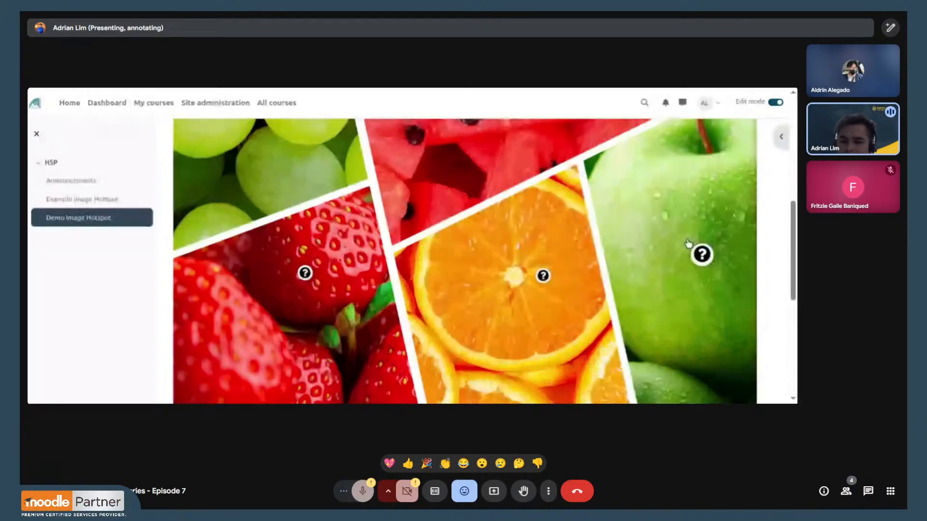
- View the apple hotspot's heading and embedded video in the fruit image and close the popup
left_click(700, 253)
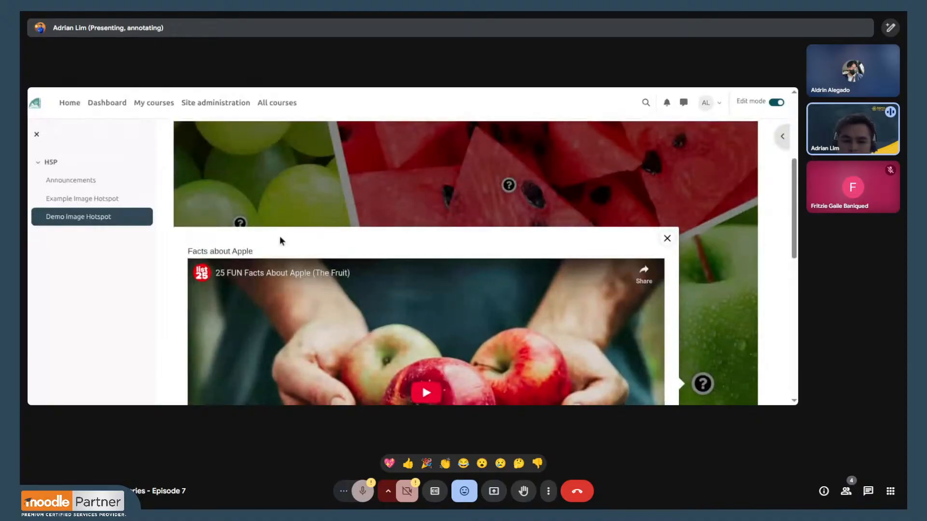
scroll(557, 253, "down", 2)
scroll(646, 201, "up", 1)
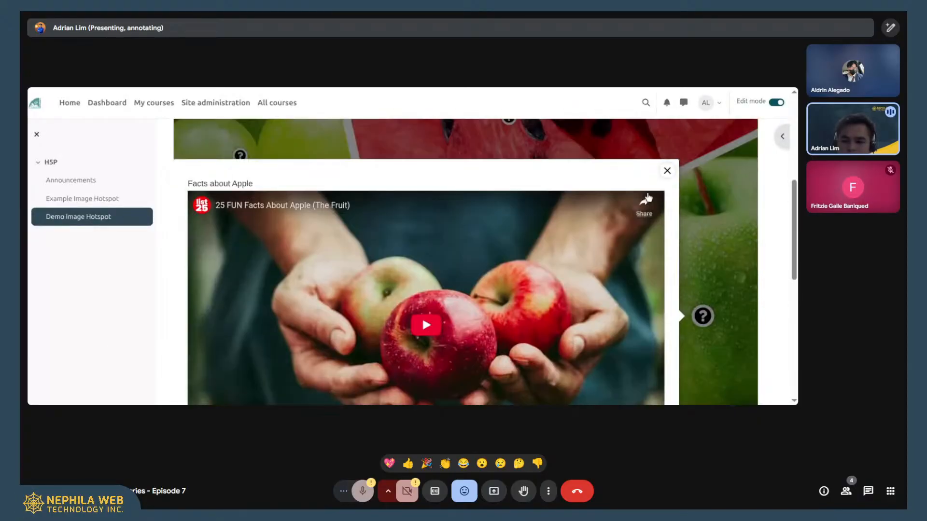
left_click(667, 170)
- Go back to the Sample Course page and open the course's content bank
scroll(478, 203, "up", 5)
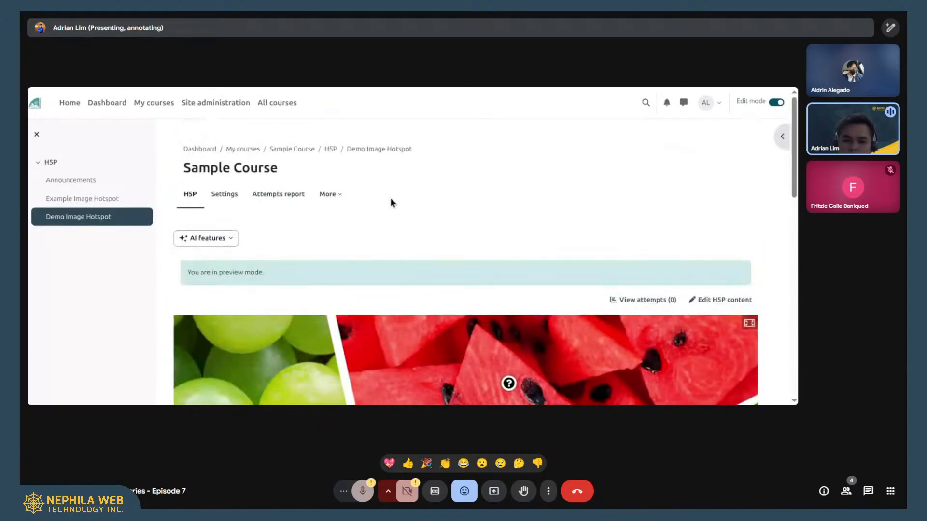
left_click(333, 194)
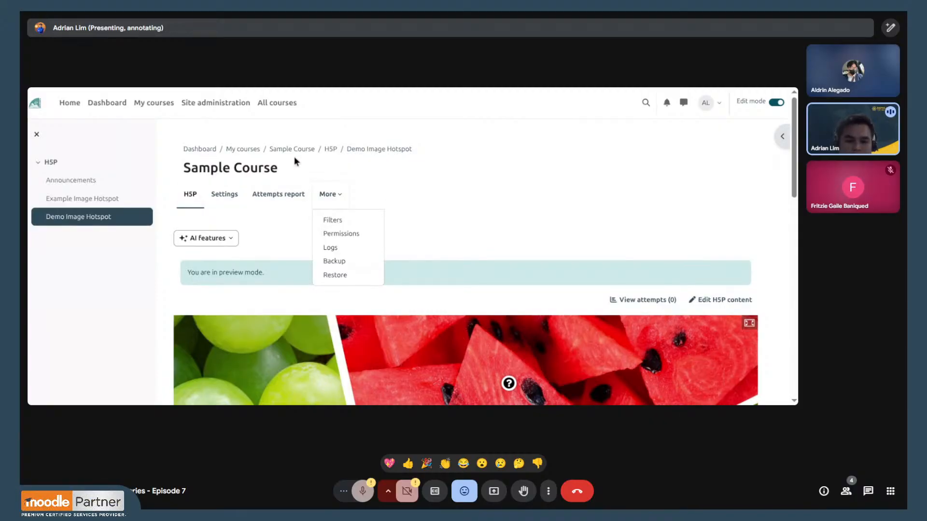
left_click(305, 151)
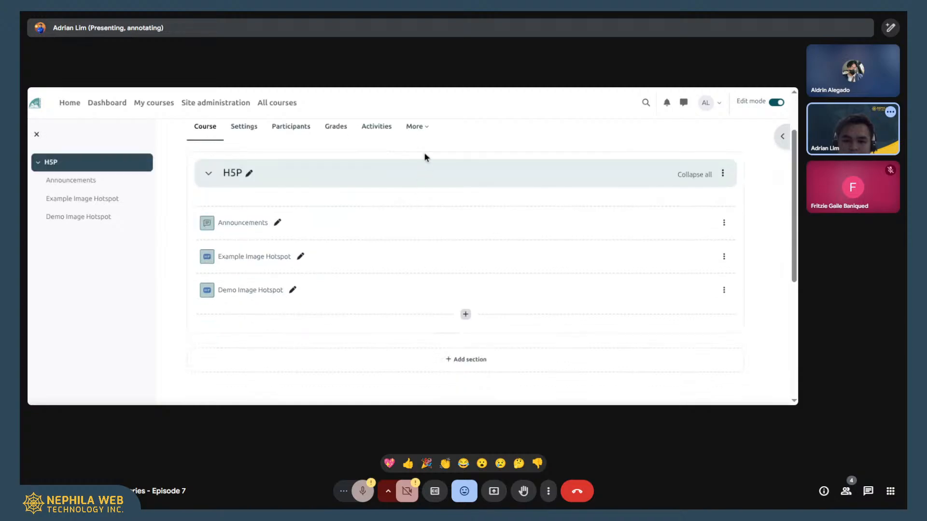
left_click(423, 137)
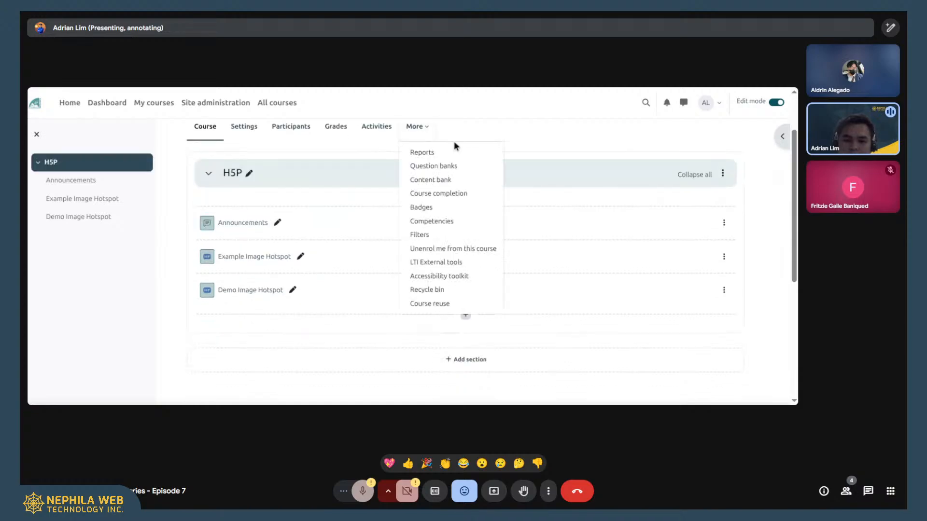
left_click(458, 176)
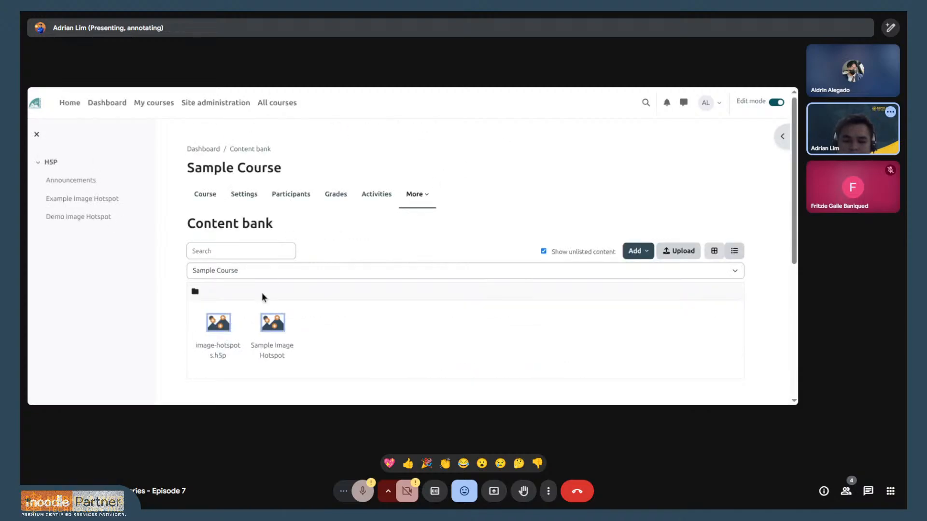
- Open the Sample Image Hotspot item from the content bank for editing
left_click(273, 324)
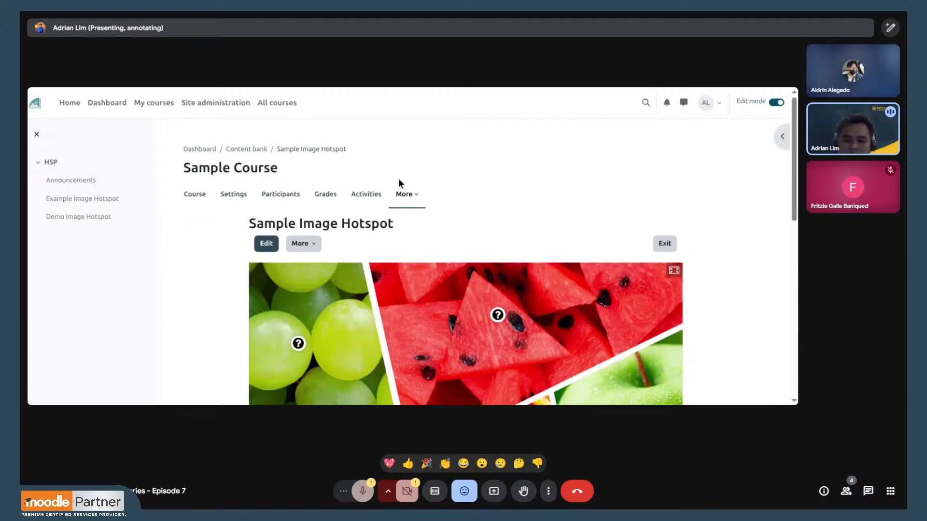
scroll(265, 199, "down", 2)
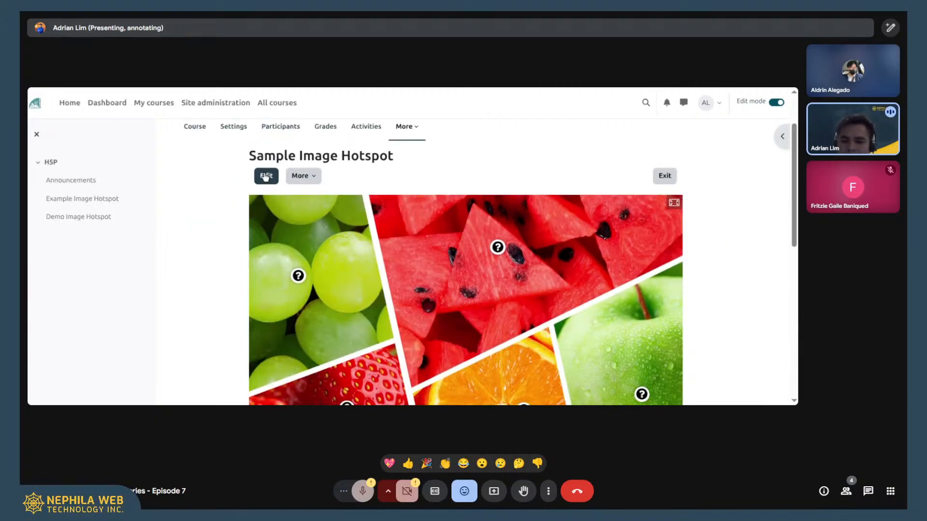
left_click(266, 176)
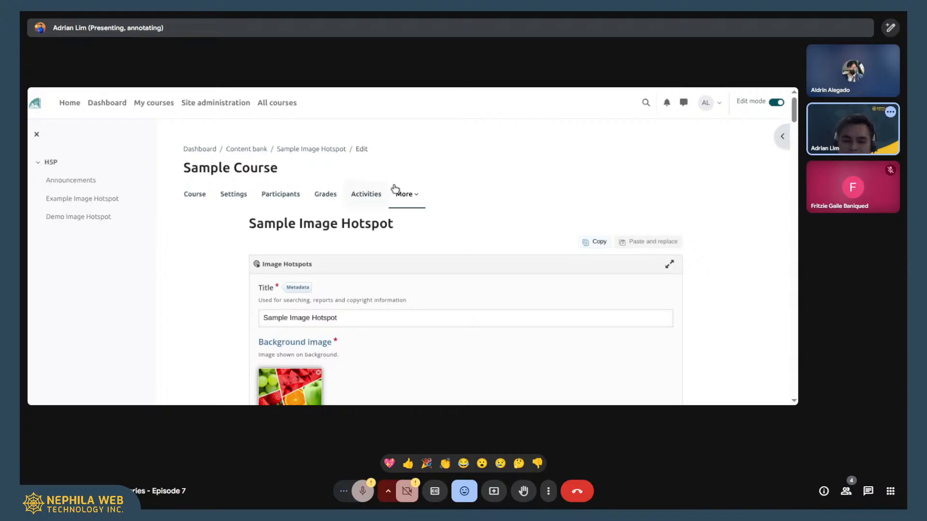
- Review the Sample Image Hotspot's title, background image, alternative text, hotspot icon options and hotspot color setting
scroll(401, 188, "down", 3)
left_click(404, 186)
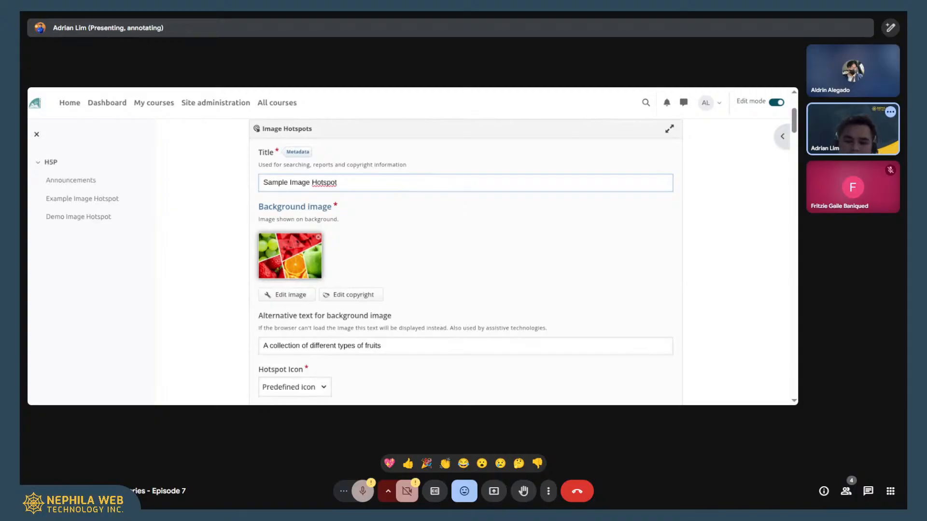
scroll(399, 243, "down", 2)
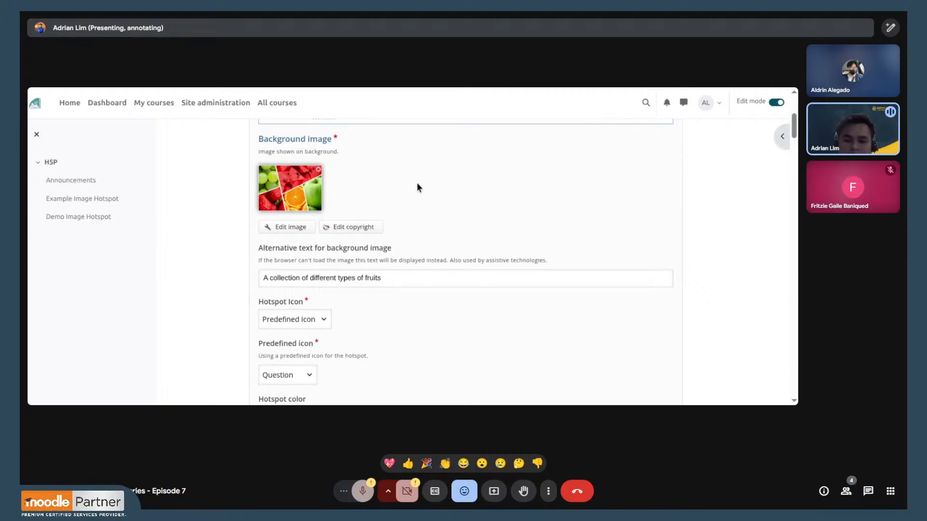
scroll(416, 183, "down", 2)
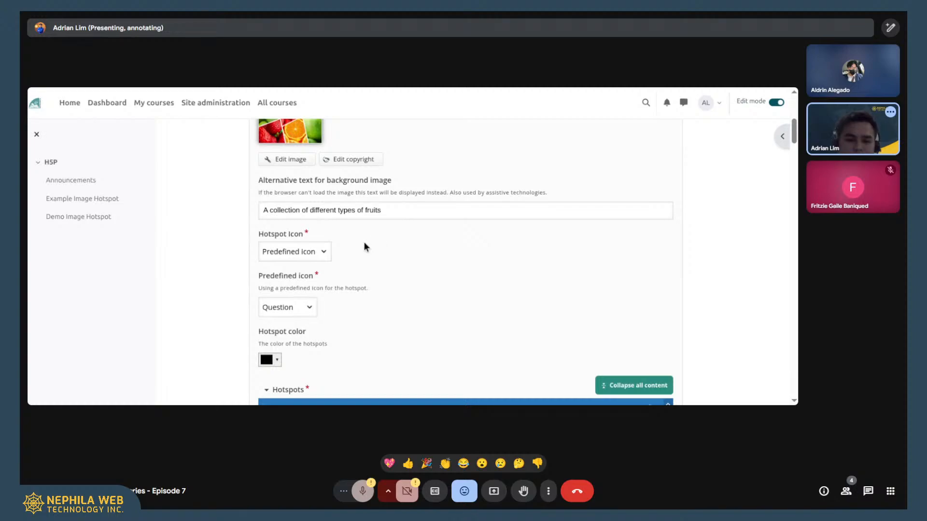
left_click(324, 253)
scroll(353, 226, "down", 1)
left_click(310, 241)
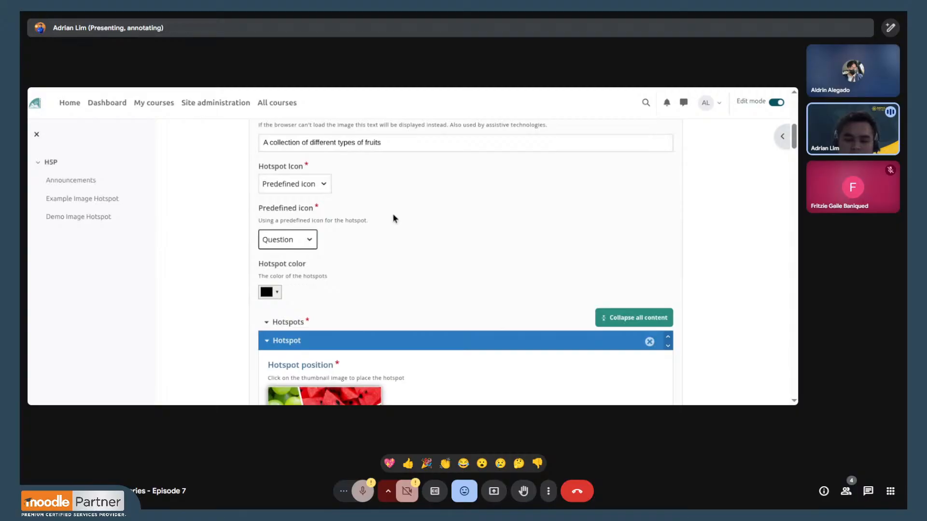
scroll(392, 216, "down", 1)
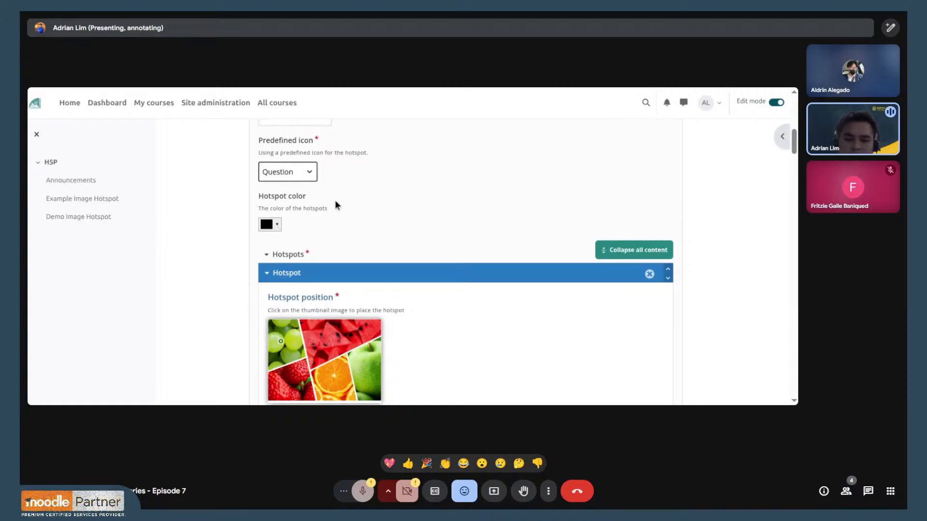
scroll(431, 190, "down", 1)
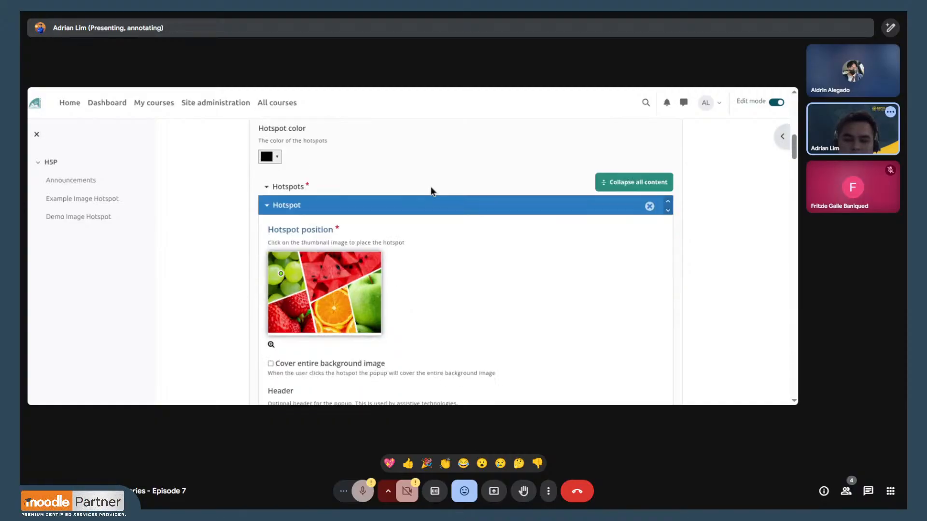
- Skim the hotspot entries from the grapes hotspot to the end of the form and back to the strawberry hotspot
scroll(420, 177, "down", 1)
scroll(429, 174, "up", 1)
scroll(432, 171, "down", 1)
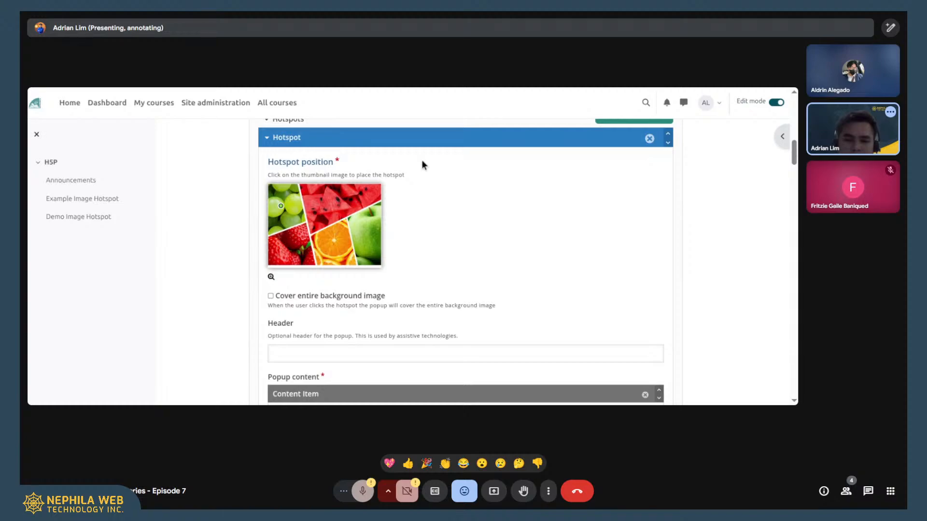
scroll(358, 186, "up", 1)
scroll(456, 235, "down", 5)
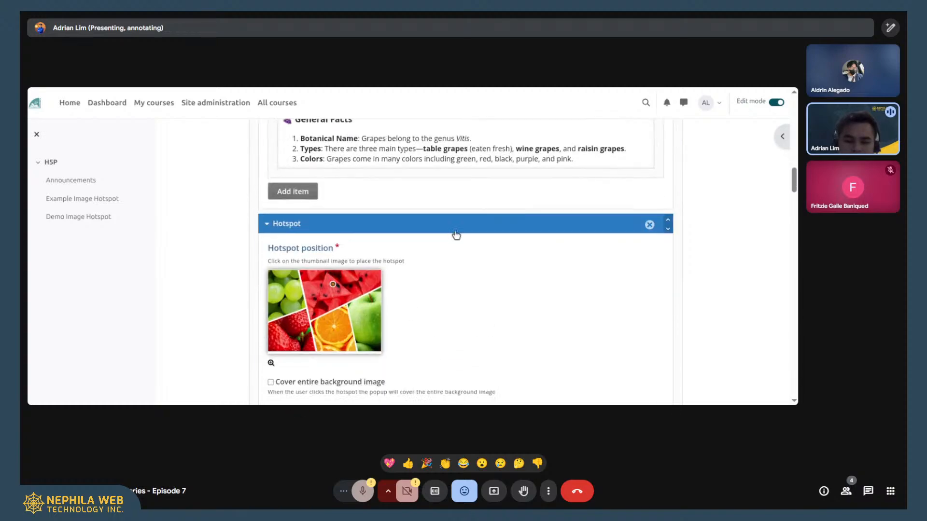
scroll(456, 235, "down", 20)
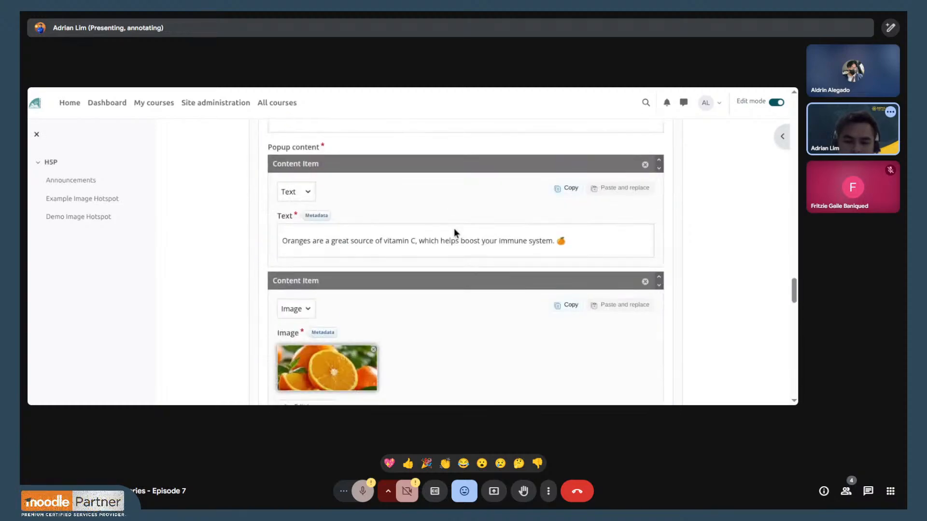
scroll(454, 229, "down", 20)
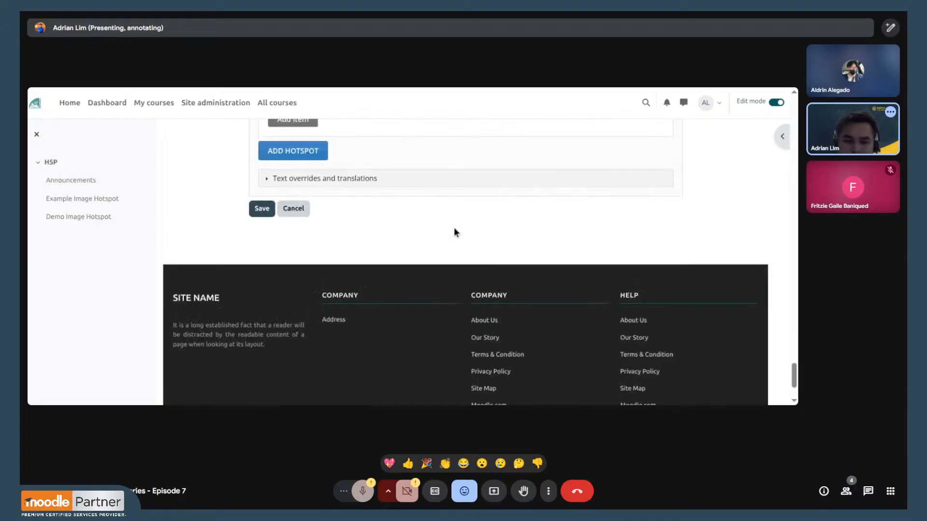
scroll(481, 214, "up", 20)
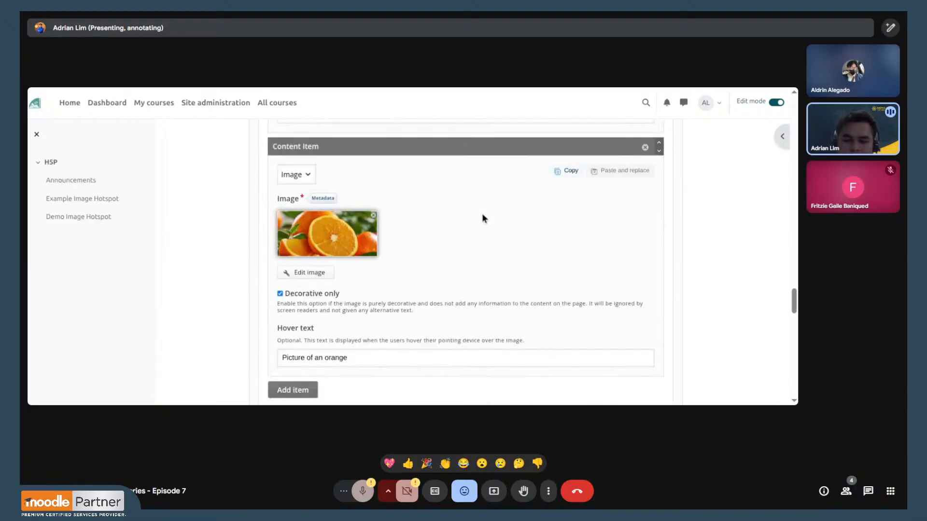
scroll(482, 213, "up", 10)
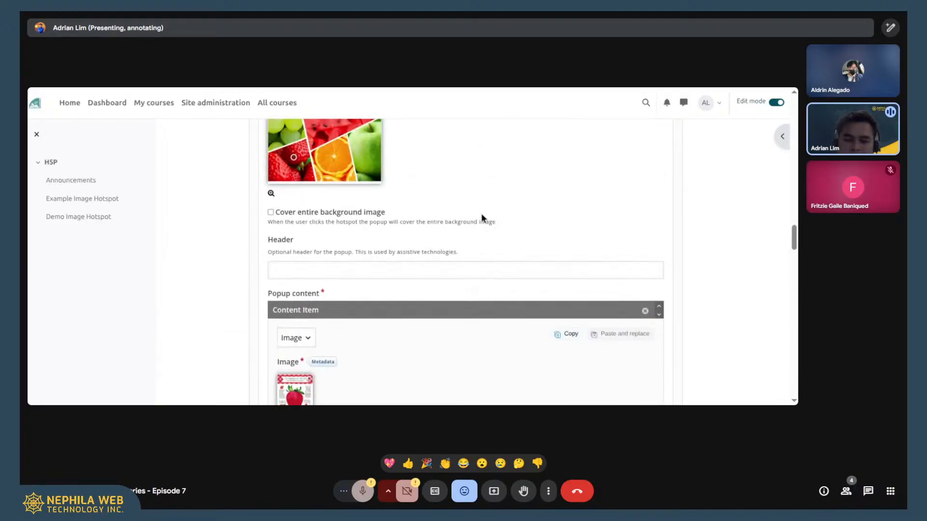
- Examine the strawberry hotspot's popup content and check the content types available for its image item
scroll(456, 210, "down", 3)
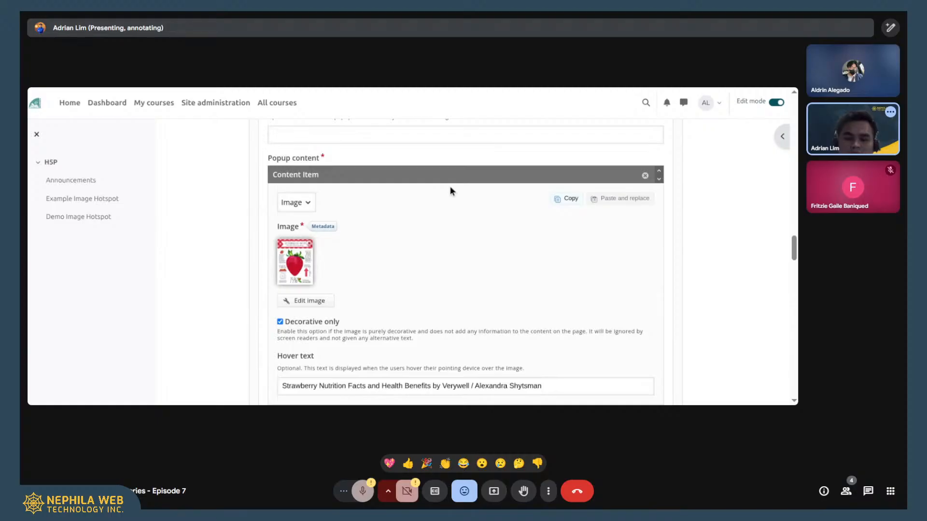
scroll(425, 188, "up", 6)
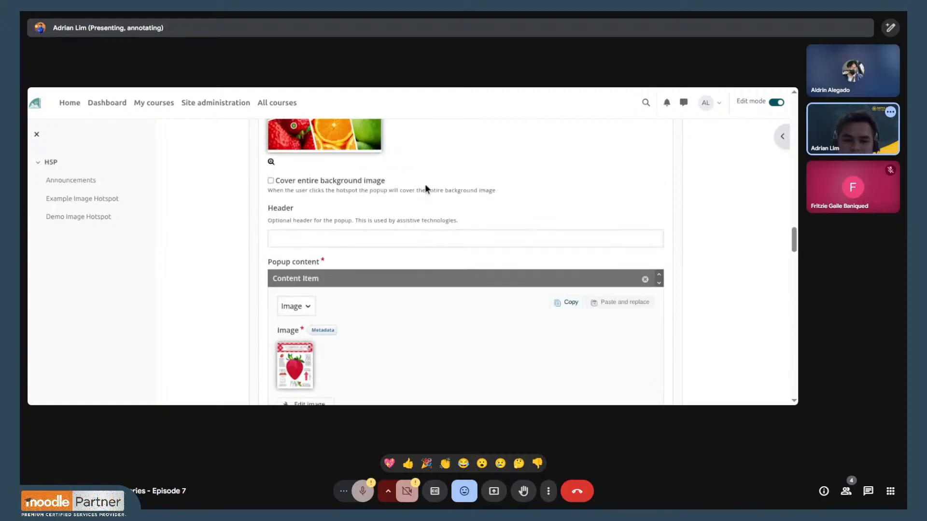
scroll(462, 190, "down", 8)
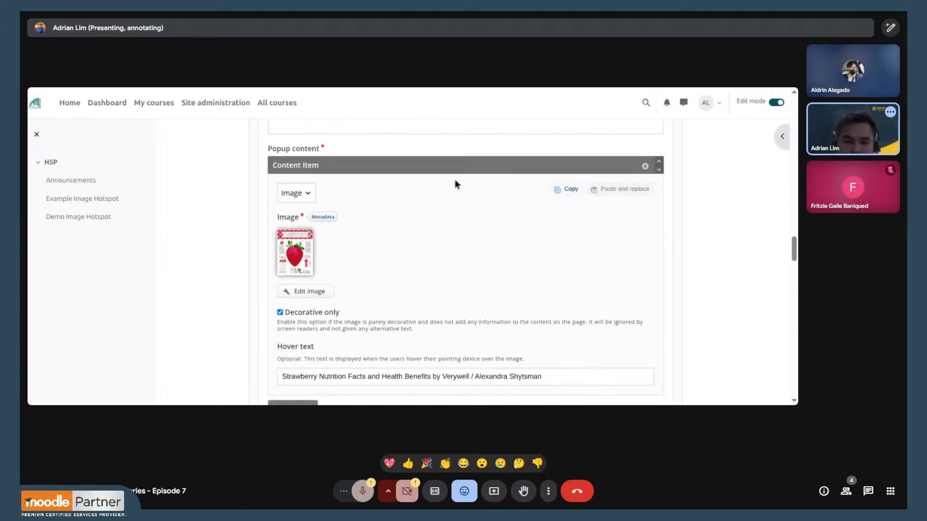
scroll(331, 174, "up", 2)
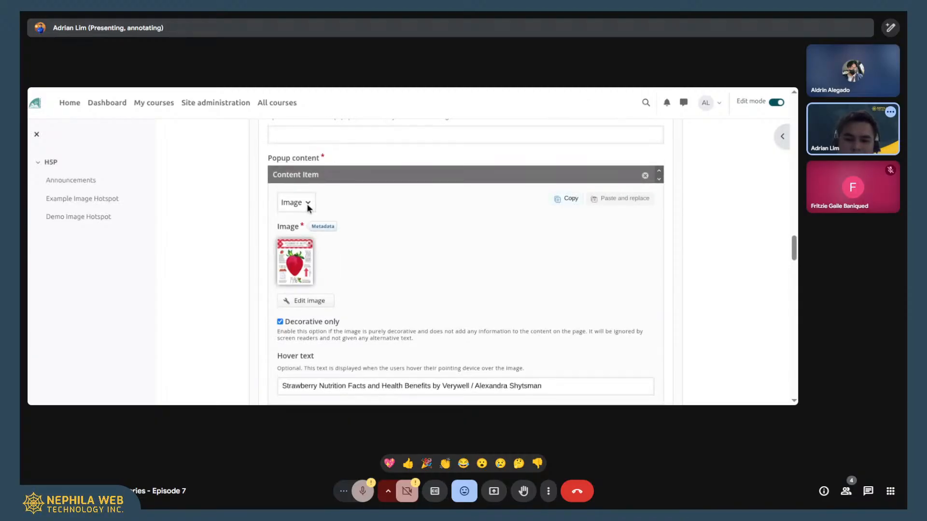
left_click(309, 202)
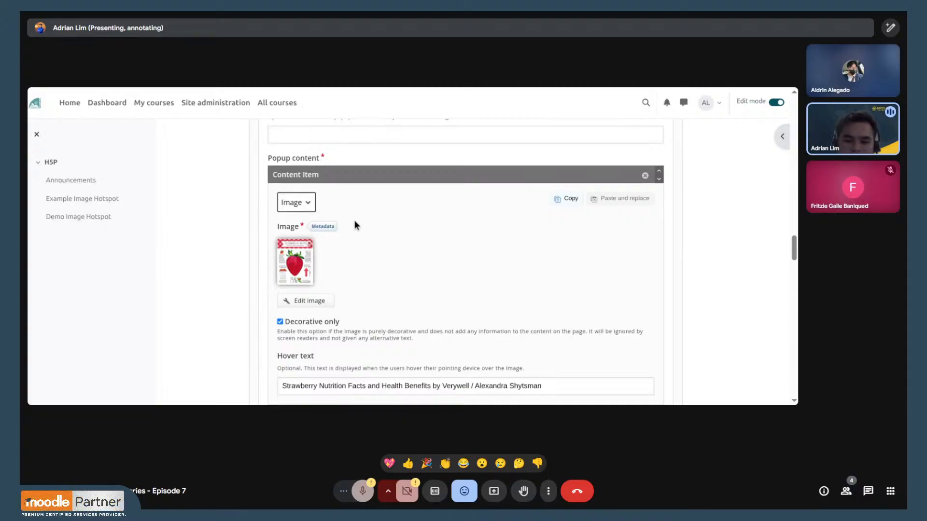
- Review the strawberry image's decorative option and hover text, along with the hotspot's position on the background image
scroll(355, 220, "down", 2)
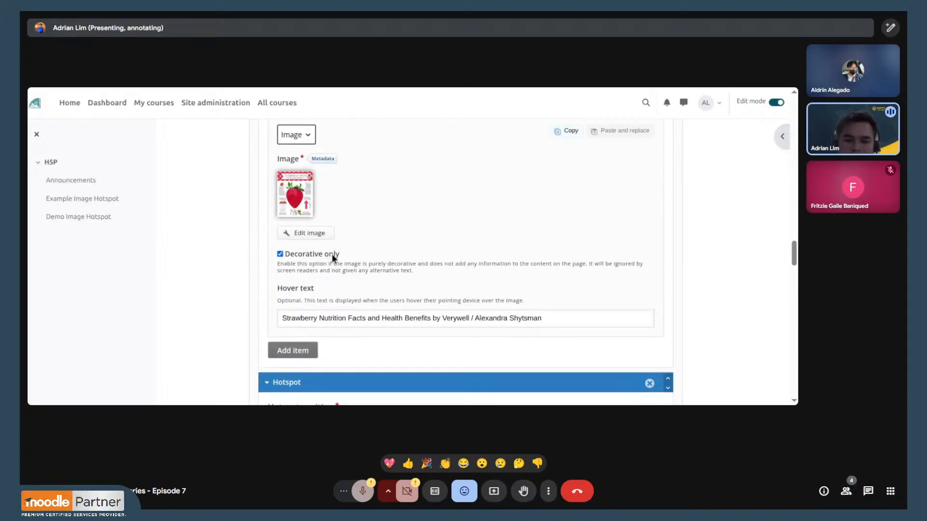
scroll(338, 255, "down", 2)
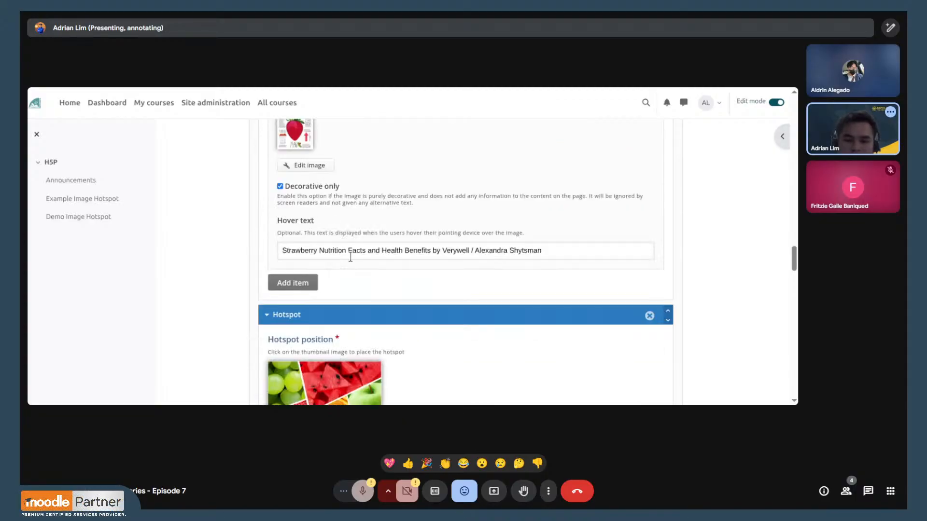
left_click(559, 254)
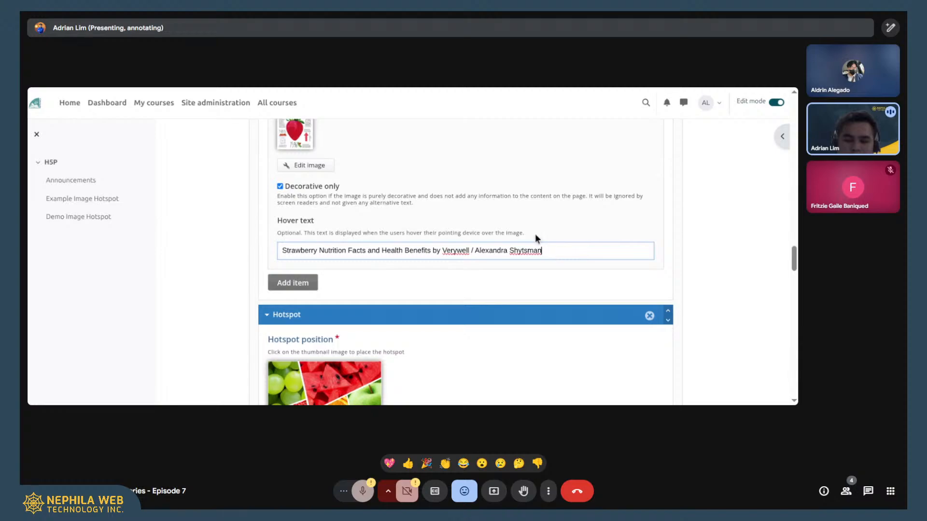
scroll(439, 207, "up", 2)
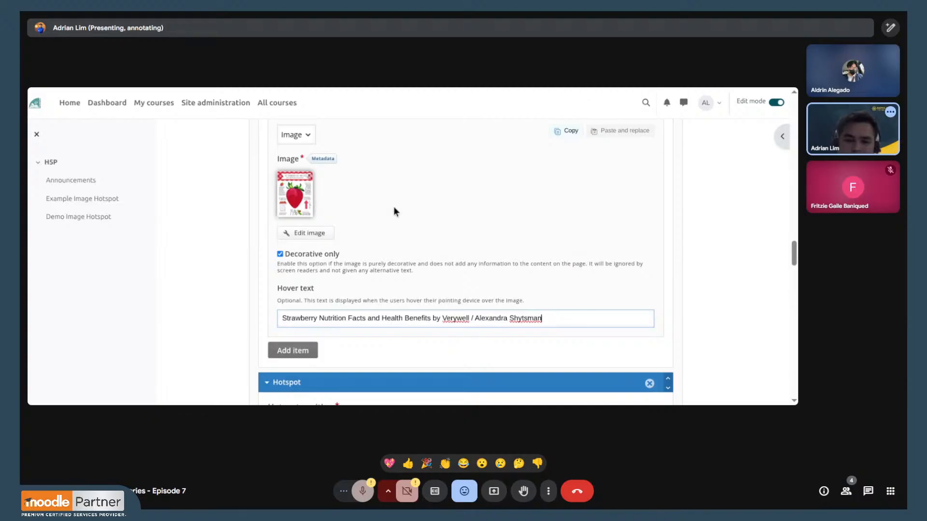
scroll(393, 207, "up", 4)
scroll(393, 208, "up", 4)
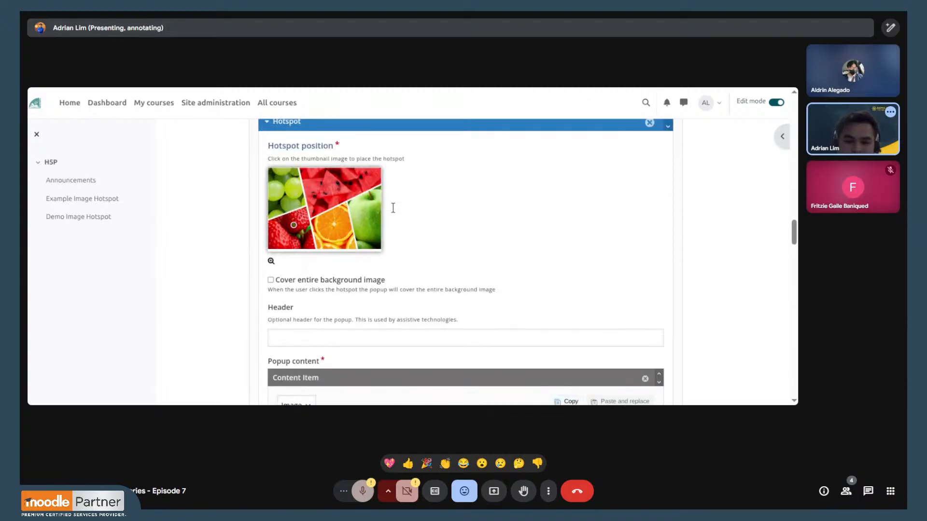
scroll(476, 216, "down", 12)
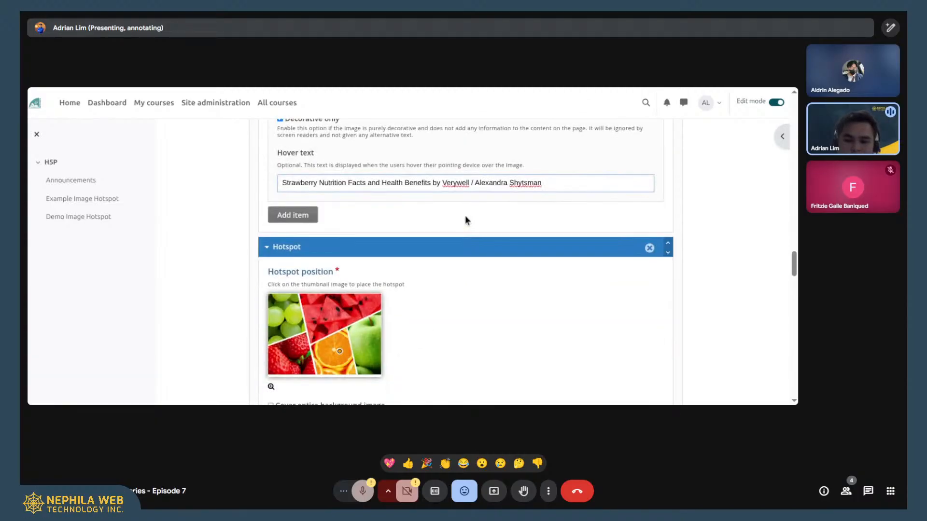
scroll(465, 215, "up", 4)
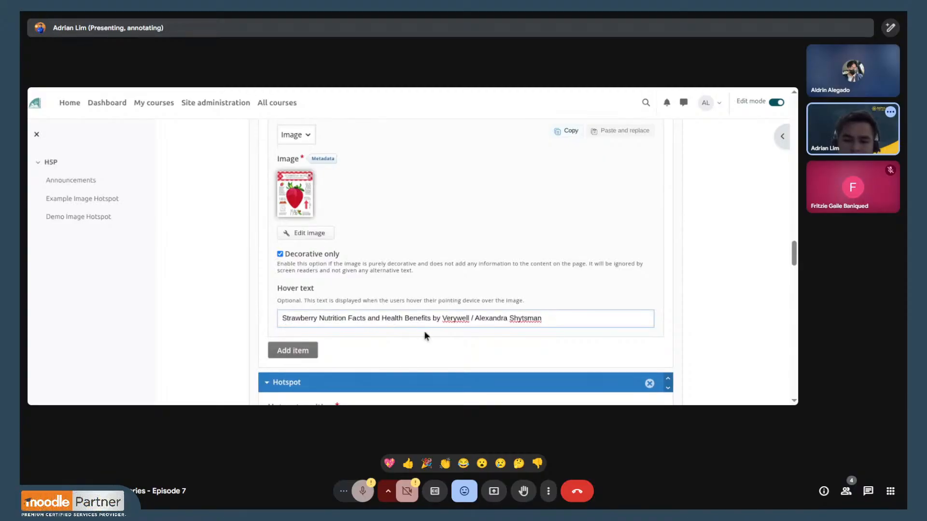
scroll(489, 273, "down", 2)
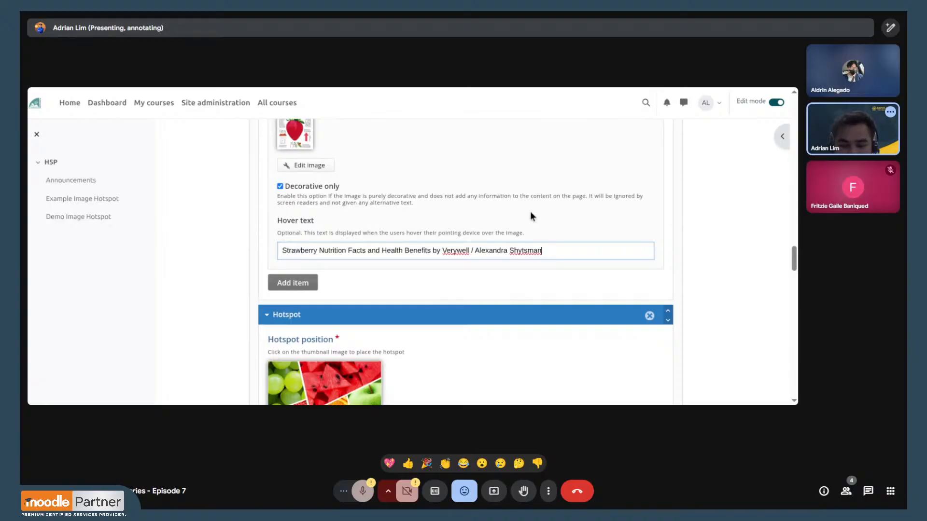
- Examine the orange hotspot's position and text item, including its editable text and available content types
scroll(398, 194, "down", 4)
scroll(422, 189, "down", 2)
scroll(422, 188, "up", 2)
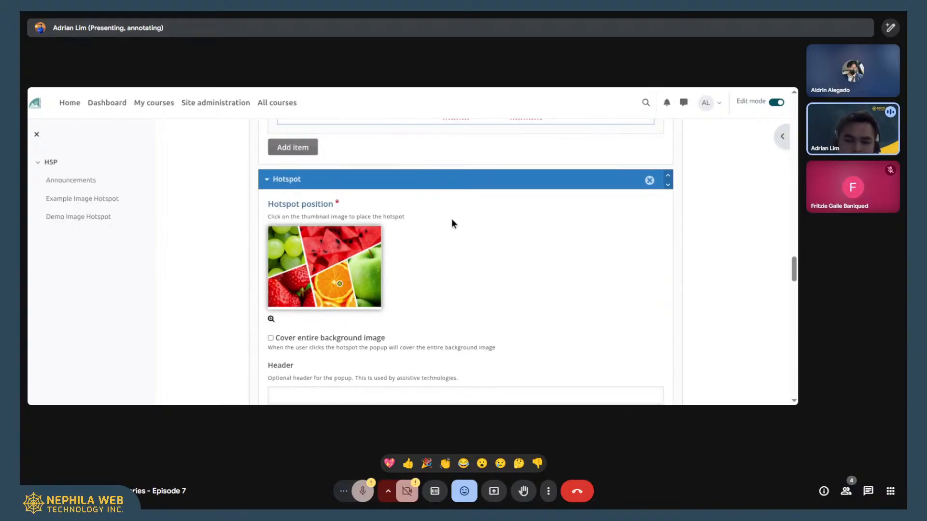
scroll(451, 219, "down", 2)
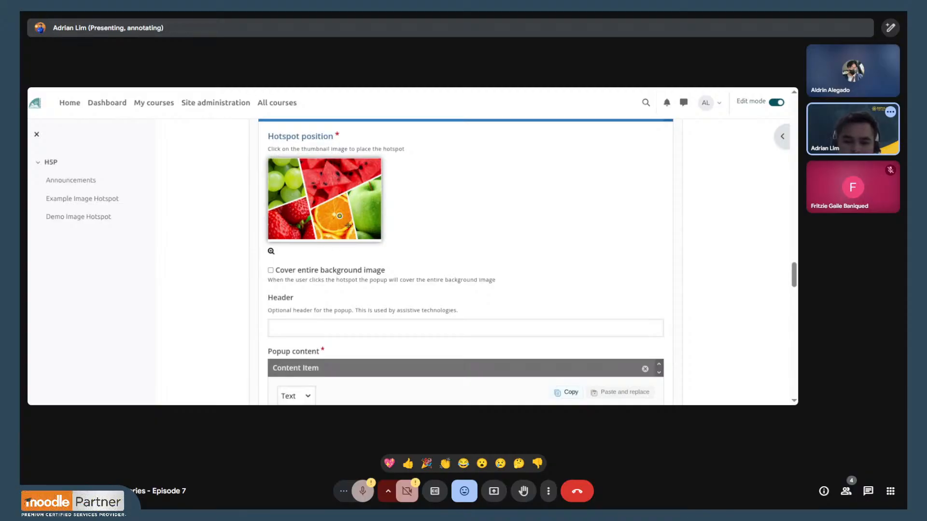
scroll(463, 186, "down", 4)
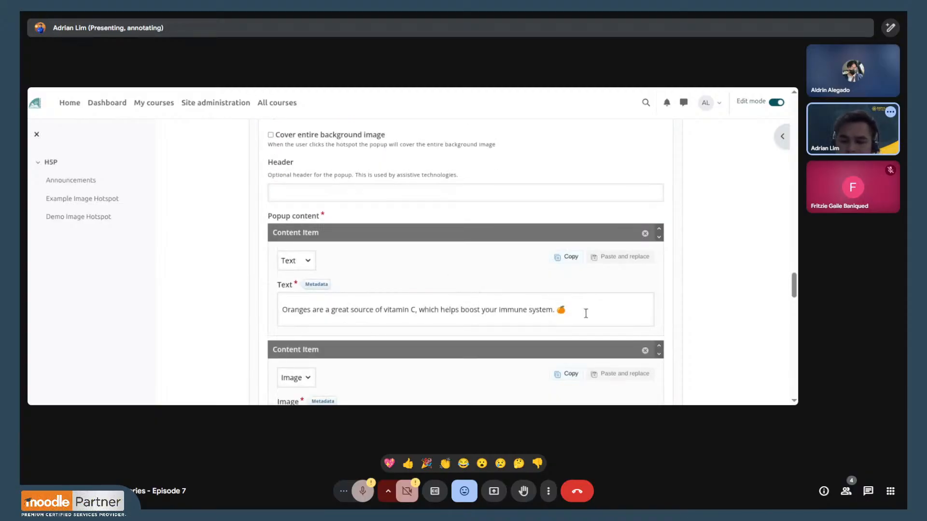
left_click(589, 313)
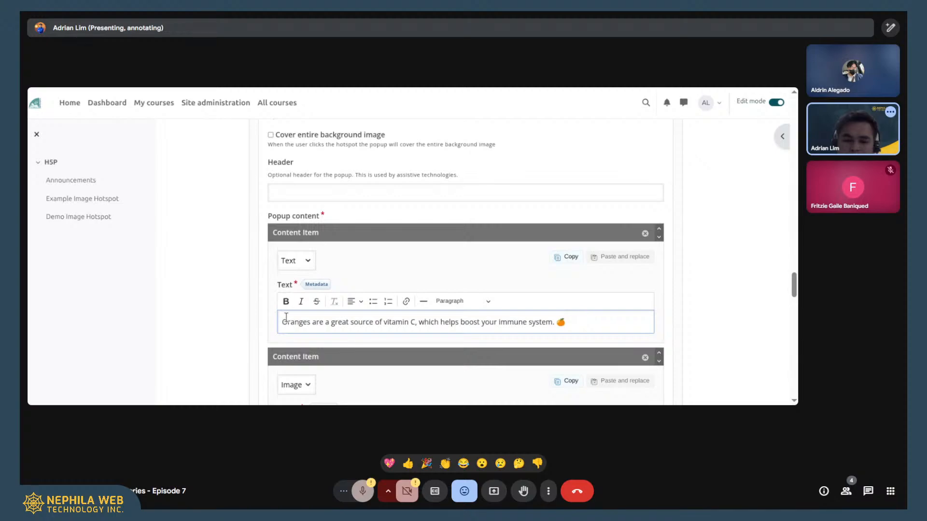
scroll(285, 317, "down", 2)
left_click_drag(299, 255, 486, 250)
left_click(486, 249)
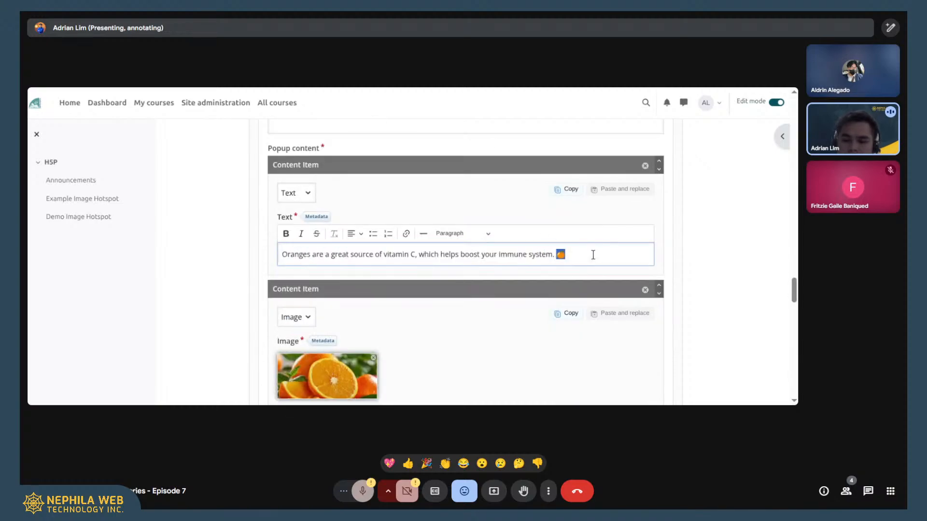
left_click(309, 193)
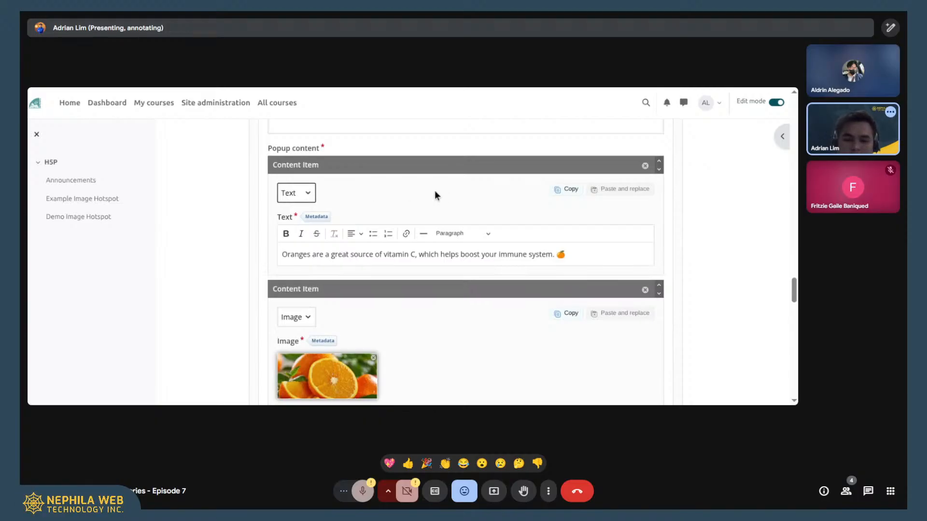
- Review the orange hotspot's image item and its settings, and highlight the sentence in the text item above it
scroll(384, 207, "down", 2)
scroll(331, 230, "down", 2)
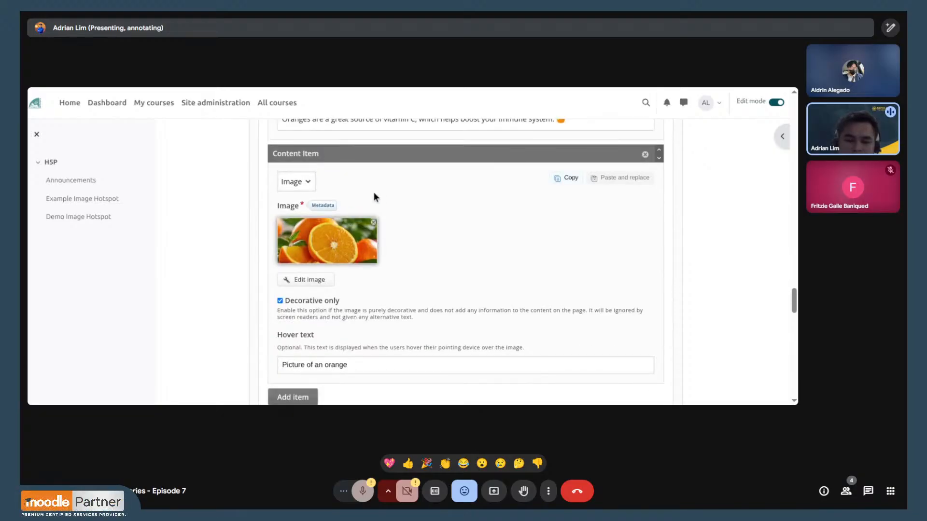
scroll(408, 196, "up", 2)
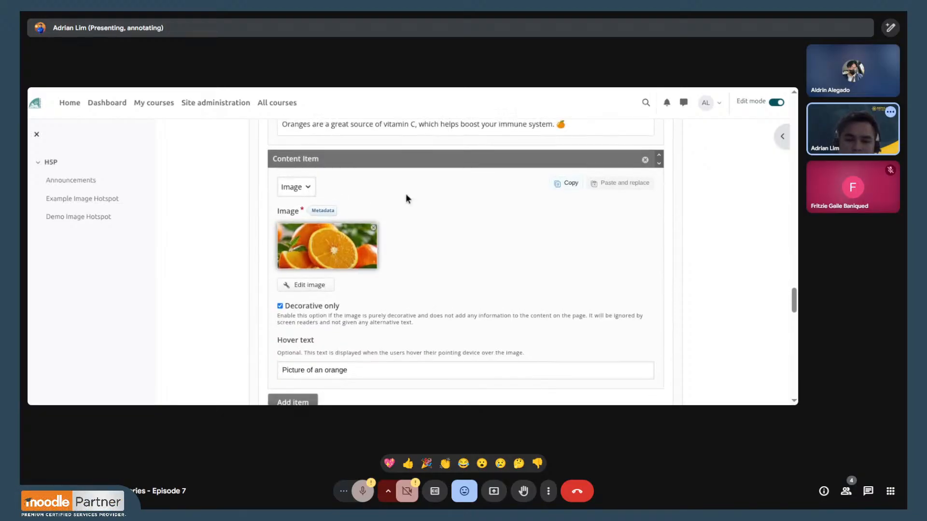
scroll(439, 229, "up", 2)
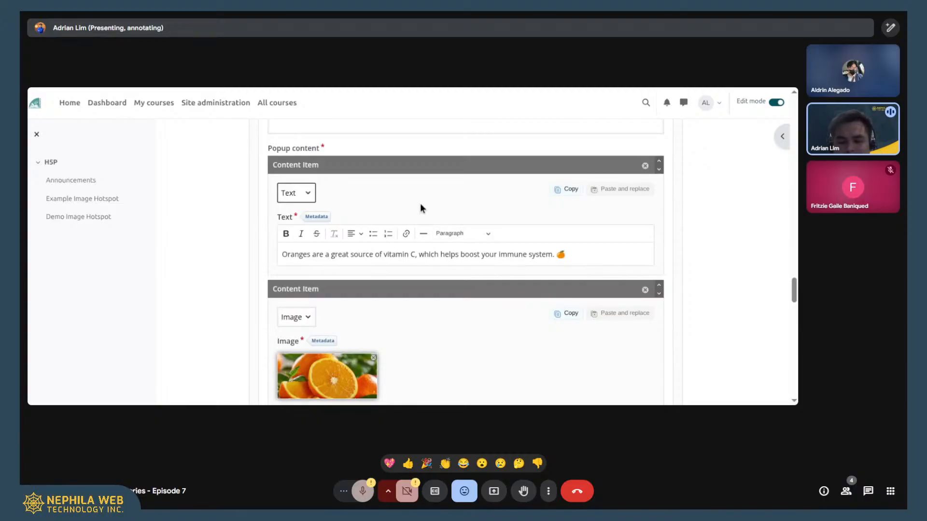
scroll(410, 203, "down", 2)
left_click_drag(575, 187, 244, 181)
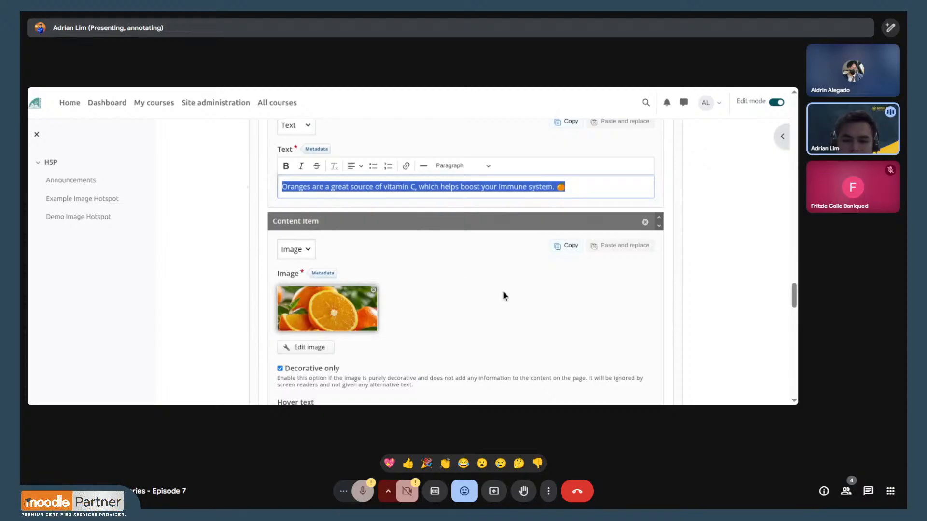
- Examine the apple hotspot's position and popup text item, and highlight the sentence "Facts about Apple"
scroll(386, 231, "down", 4)
scroll(458, 198, "down", 4)
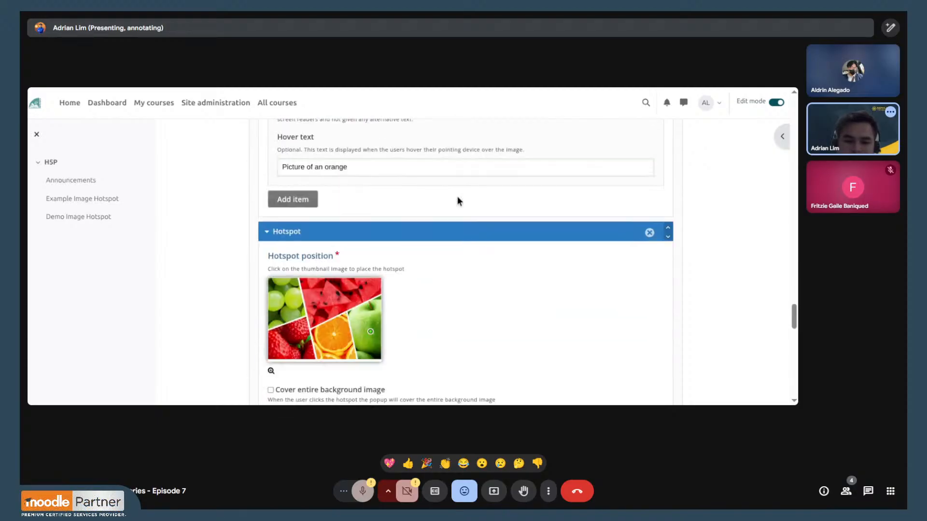
scroll(448, 177, "down", 2)
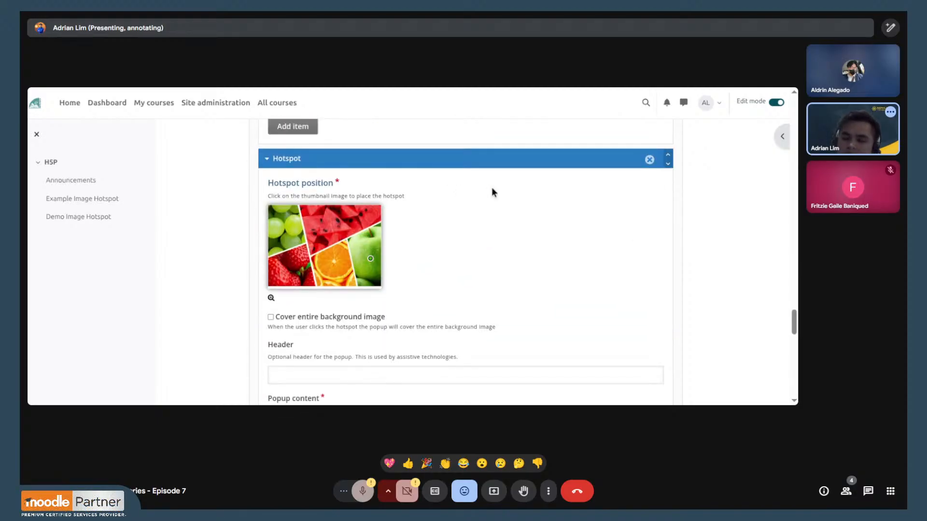
scroll(457, 186, "down", 2)
scroll(456, 187, "down", 4)
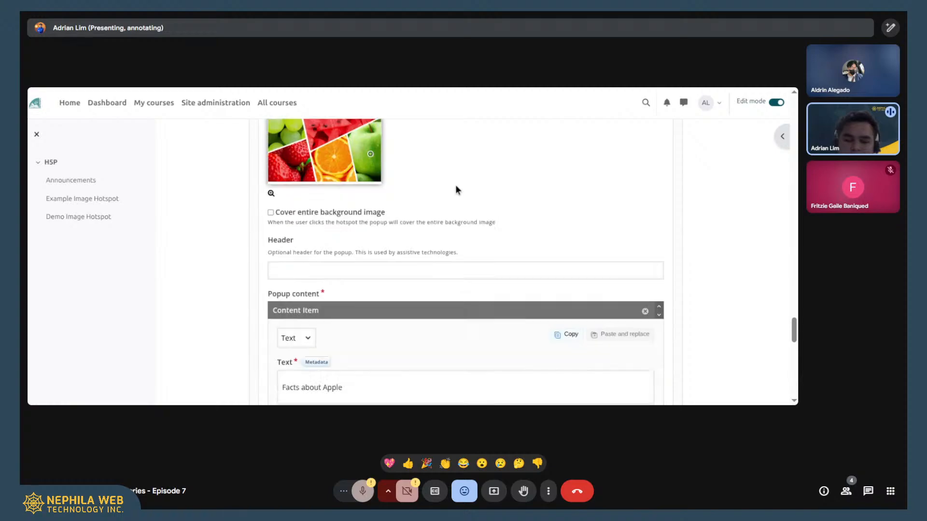
left_click(362, 290)
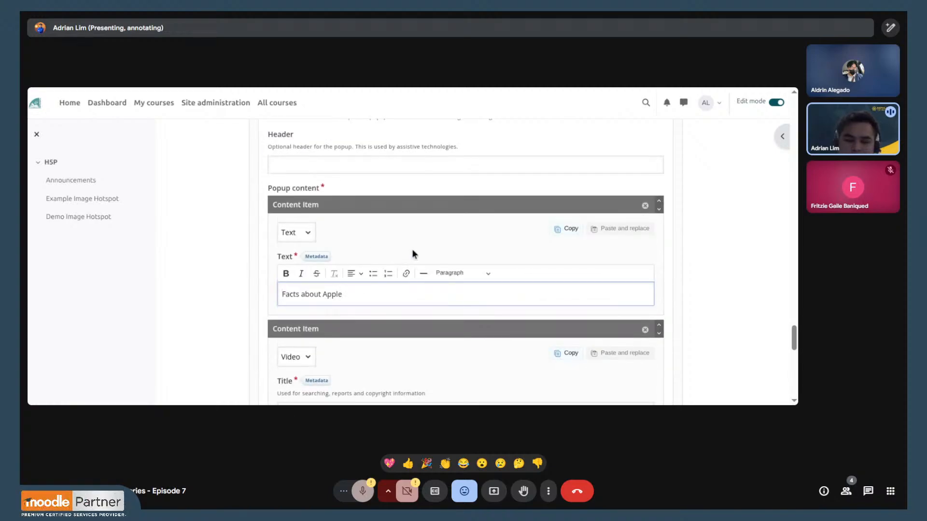
scroll(428, 235, "down", 2)
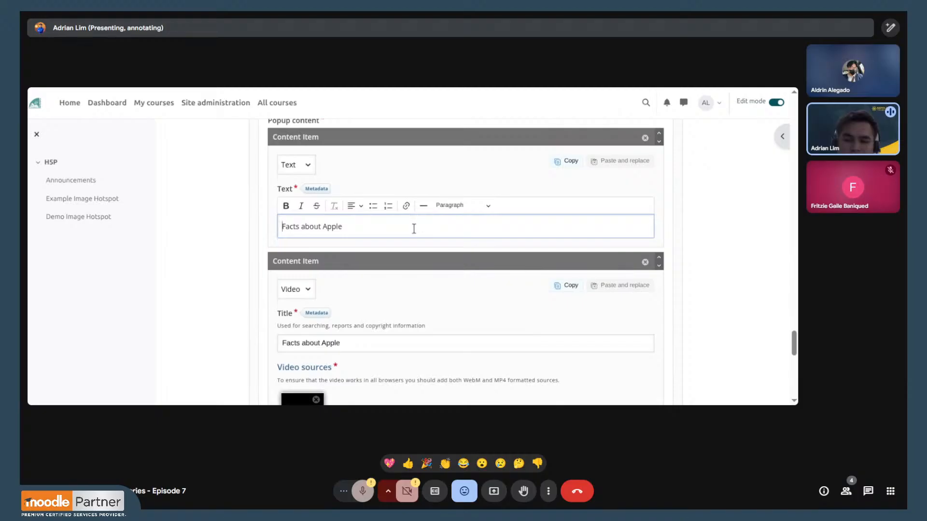
left_click_drag(413, 229, 251, 230)
- Review the apple hotspot's video item, including its title and video source
scroll(505, 230, "down", 4)
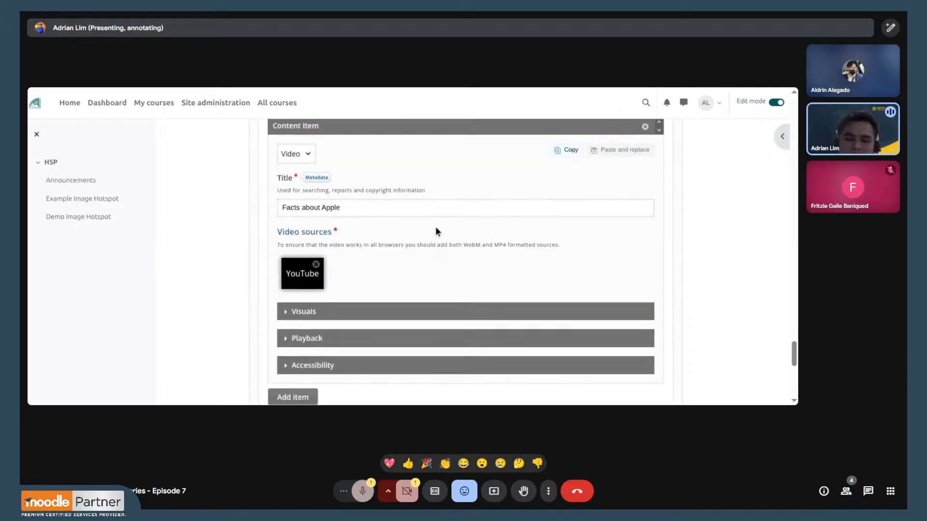
left_click(360, 209)
scroll(442, 207, "down", 7)
- Check the upload and URL options for the watermelon hotspot's video source, and close them without inserting a video
scroll(448, 213, "up", 20)
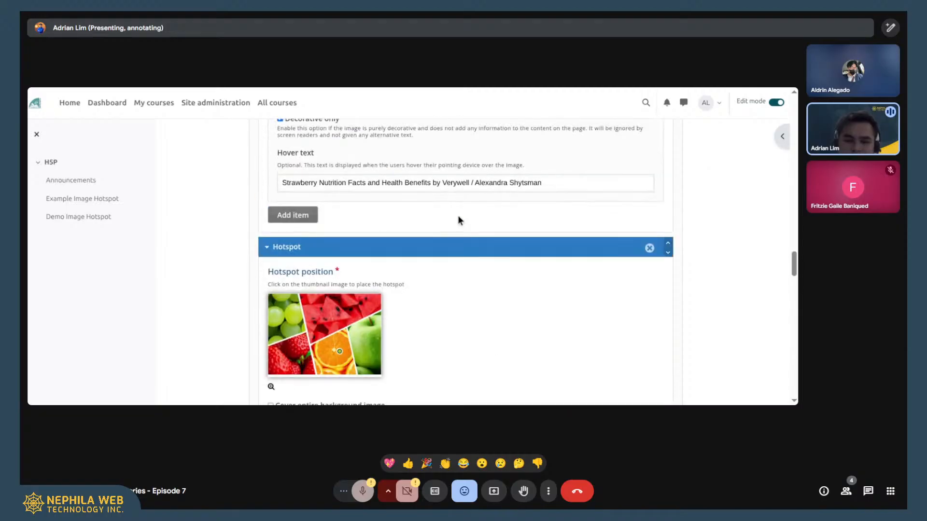
scroll(459, 220, "up", 10)
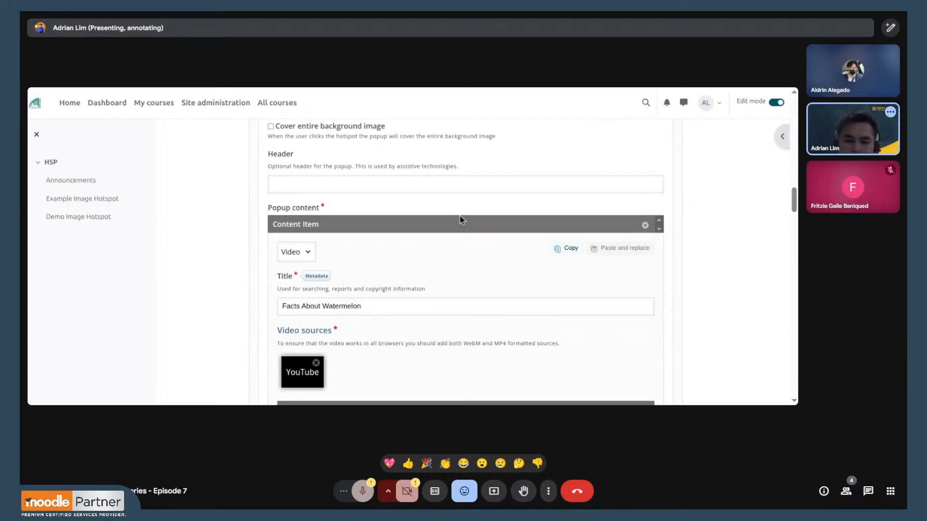
scroll(456, 221, "down", 3)
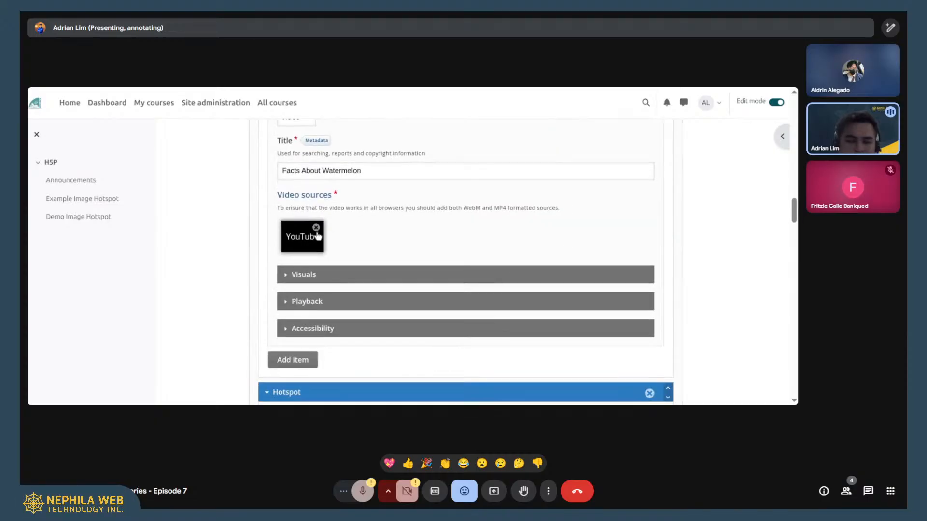
left_click(316, 229)
left_click(304, 236)
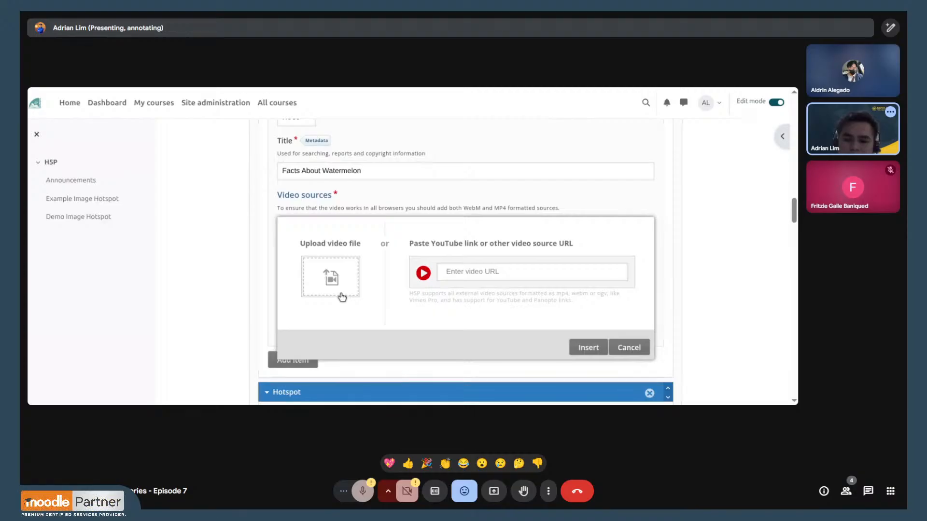
left_click(555, 271)
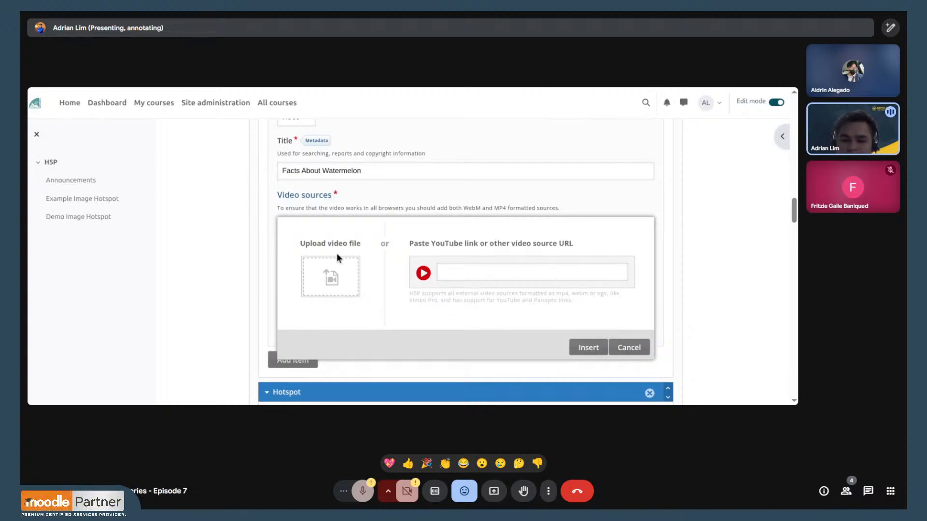
left_click(630, 347)
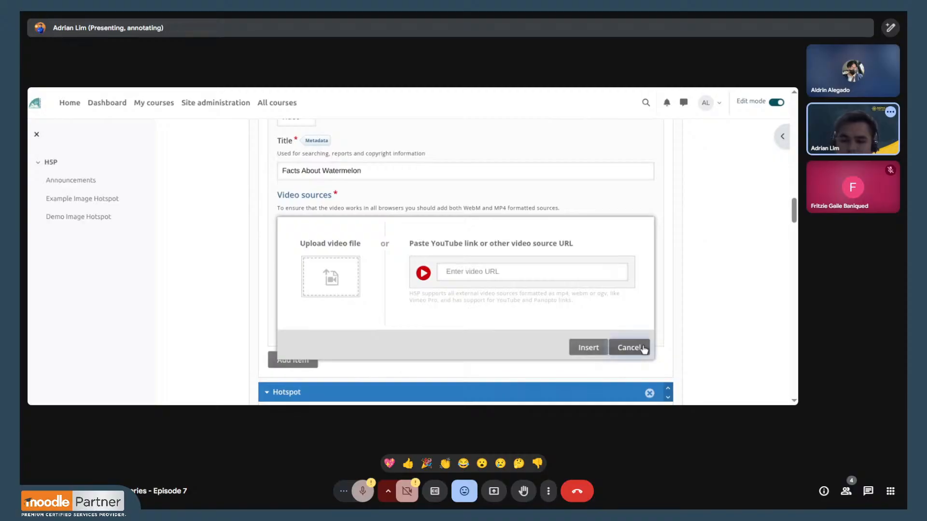
- Leave the hotspot editor without saving and open the Demo Image Hotspot activity from the course page
scroll(410, 227, "down", 10)
scroll(395, 204, "down", 10)
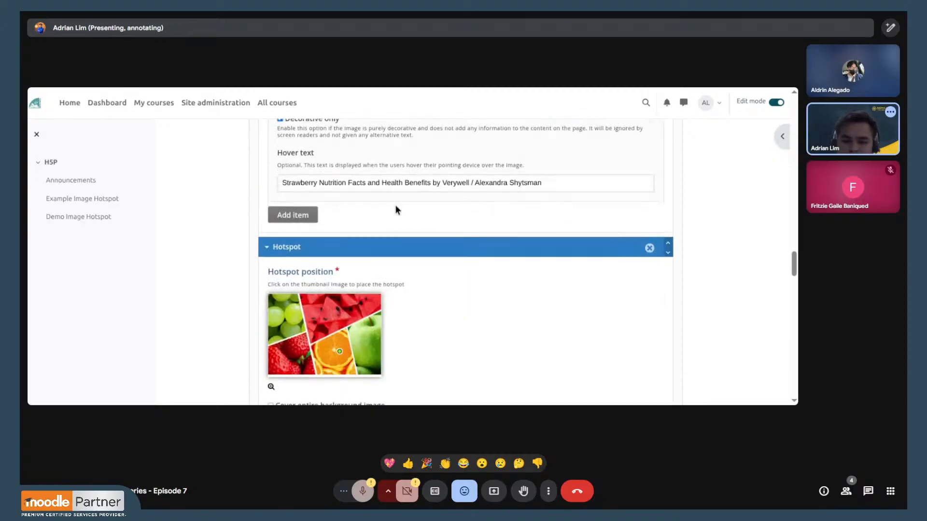
scroll(396, 208, "down", 10)
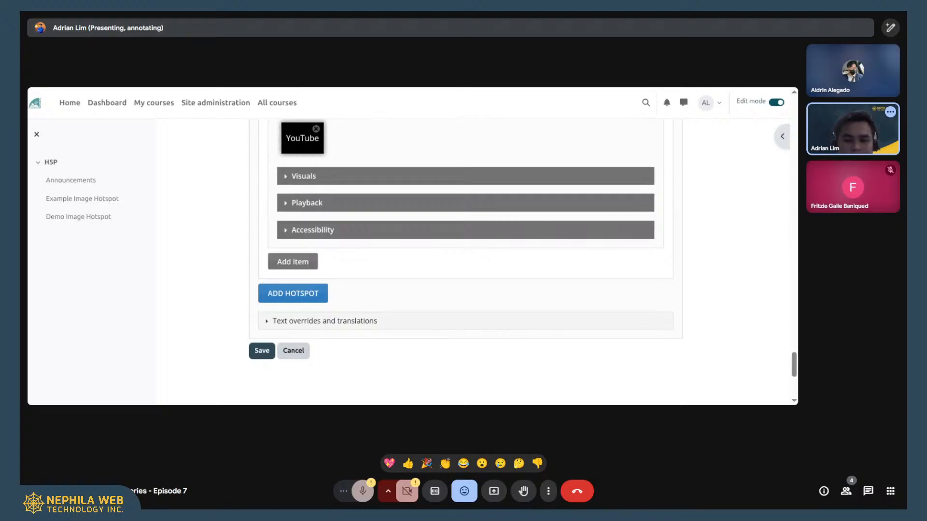
key("alt+Left")
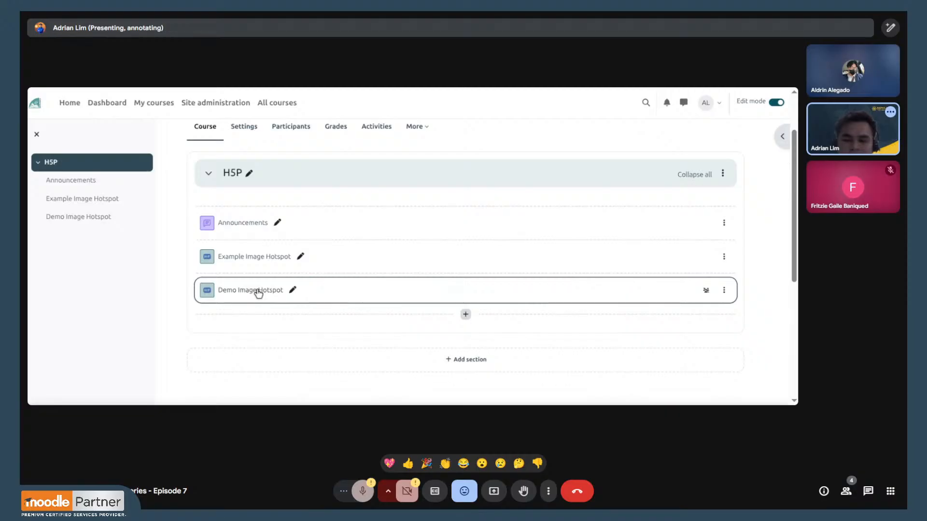
left_click(258, 291)
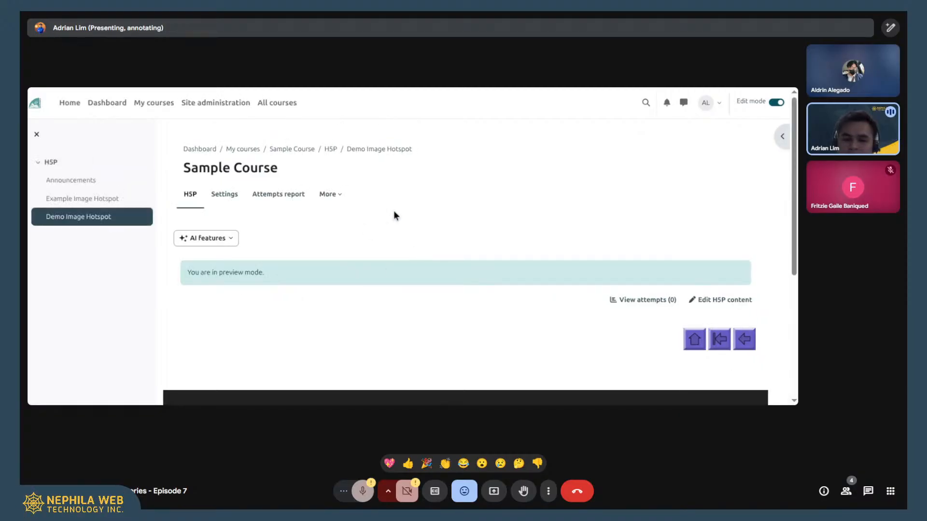
- Preview the grape and strawberry hotspots' popups on the fruit image, closing each one after viewing
scroll(361, 214, "down", 4)
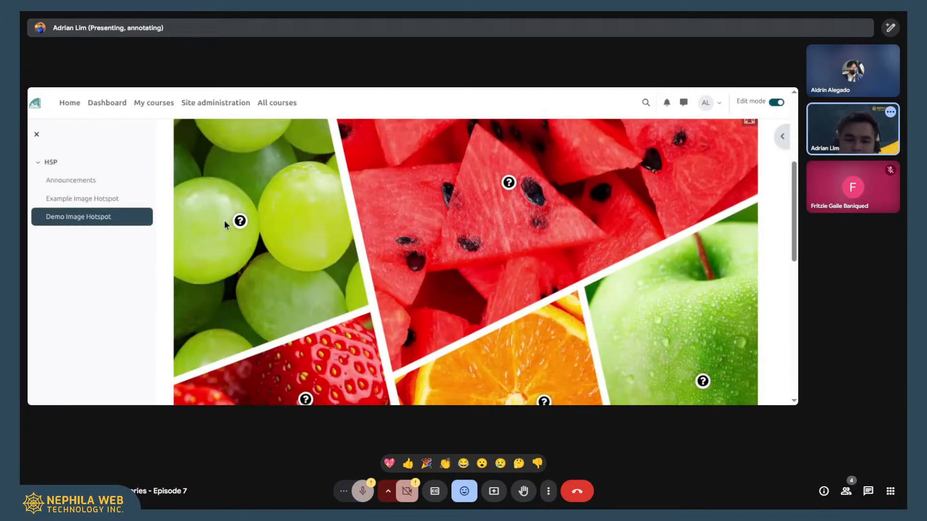
left_click(240, 225)
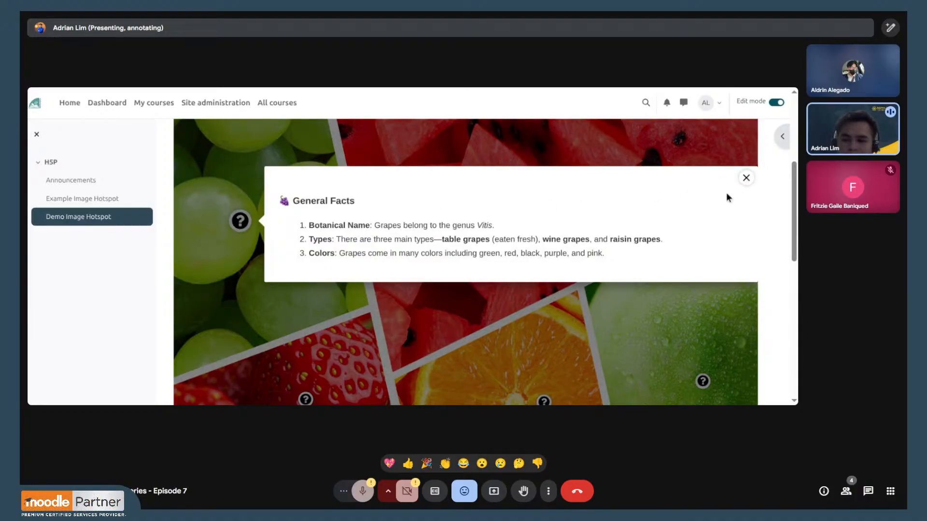
left_click(747, 179)
scroll(309, 265, "down", 3)
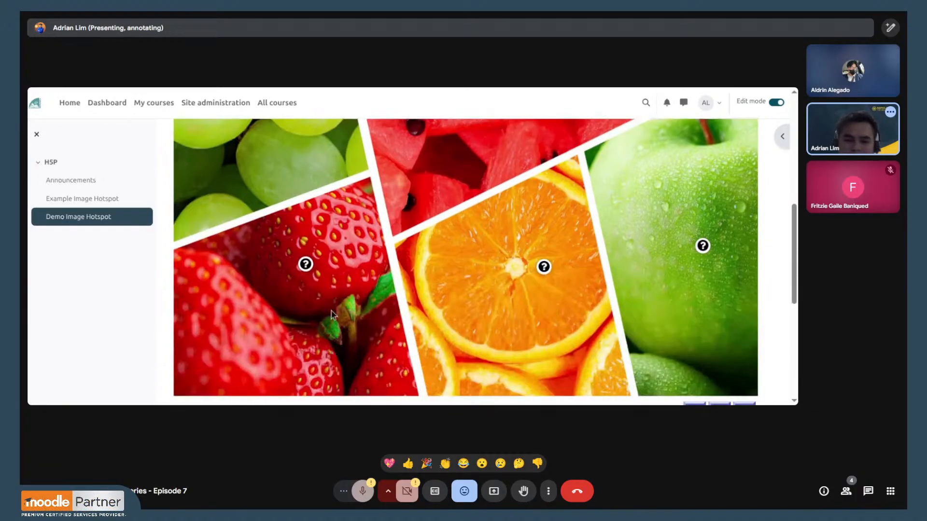
left_click(306, 266)
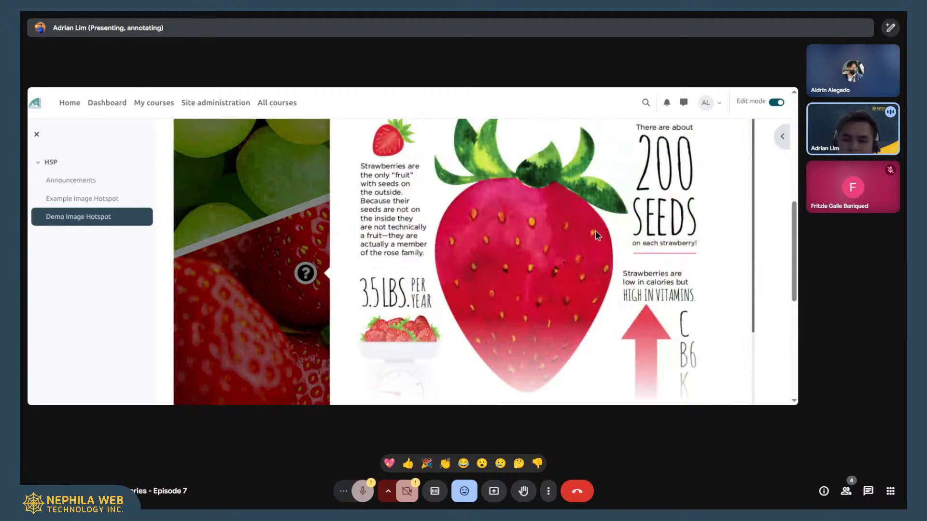
scroll(601, 233, "up", 3)
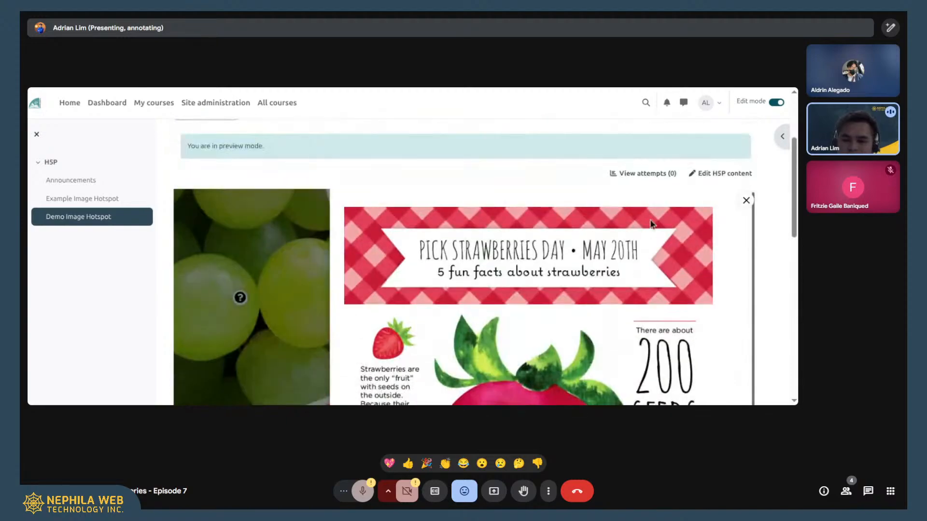
left_click(746, 200)
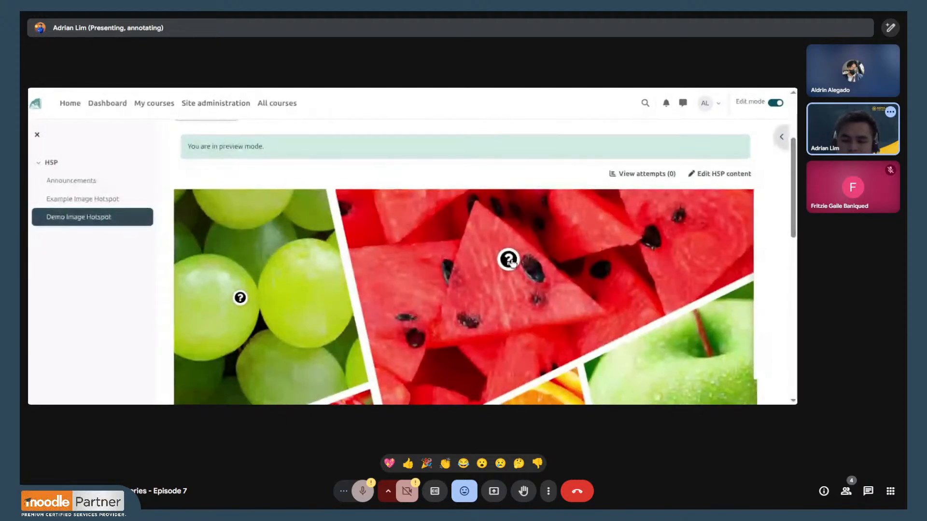
- Preview the watermelon hotspot's video popup and the orange hotspot's text and image popup, closing each one
left_click(509, 260)
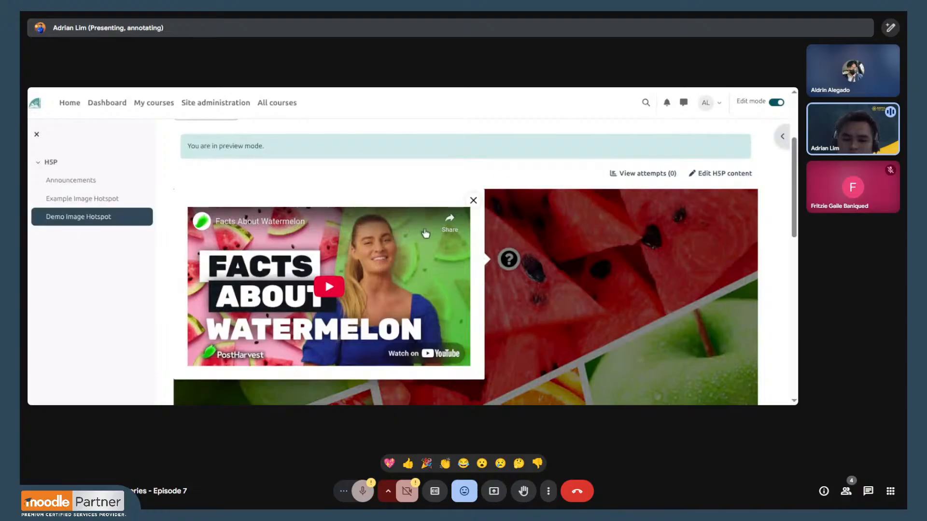
left_click(474, 202)
scroll(506, 214, "down", 4)
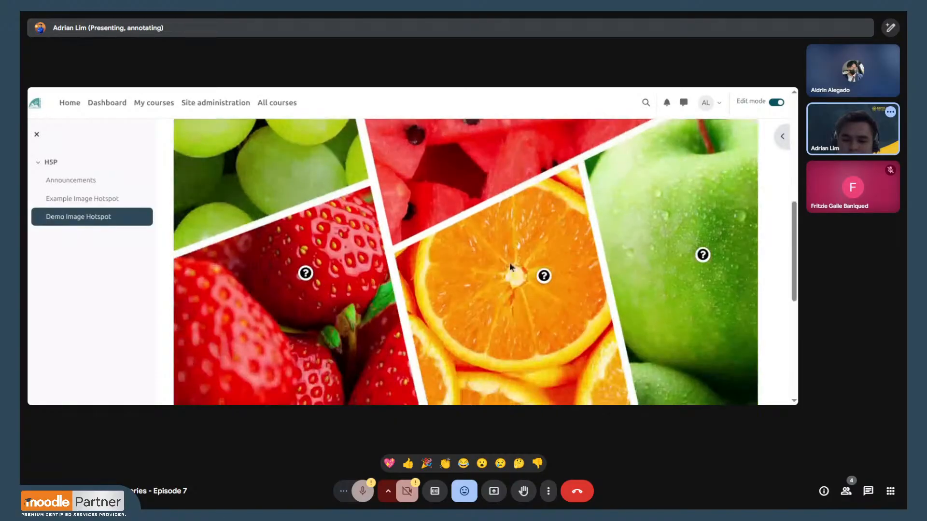
left_click(546, 277)
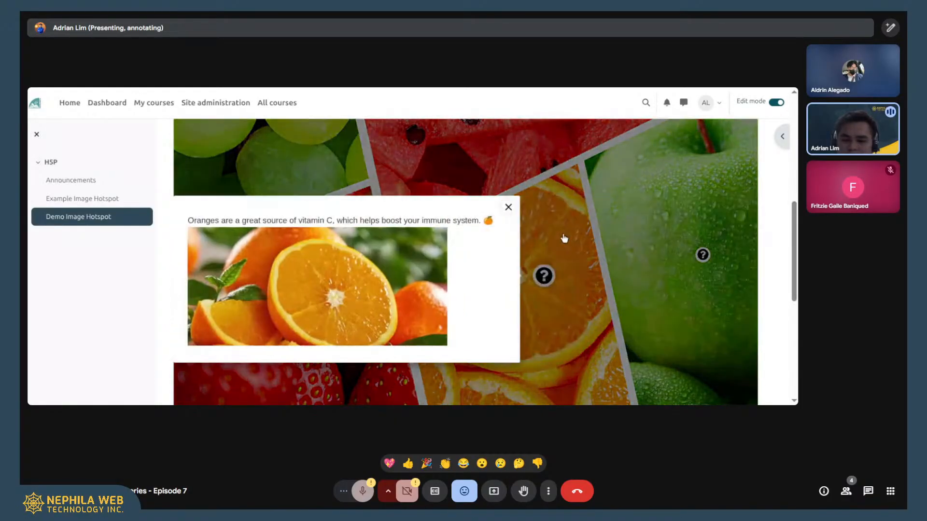
left_click(508, 207)
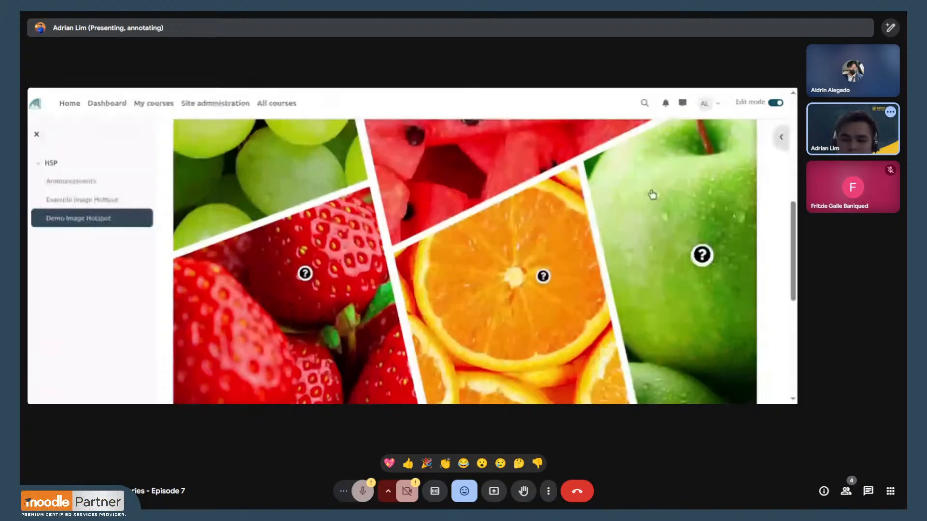
- Preview the apple hotspot's popup, highlight its text above the video, and close the popup
left_click(695, 257)
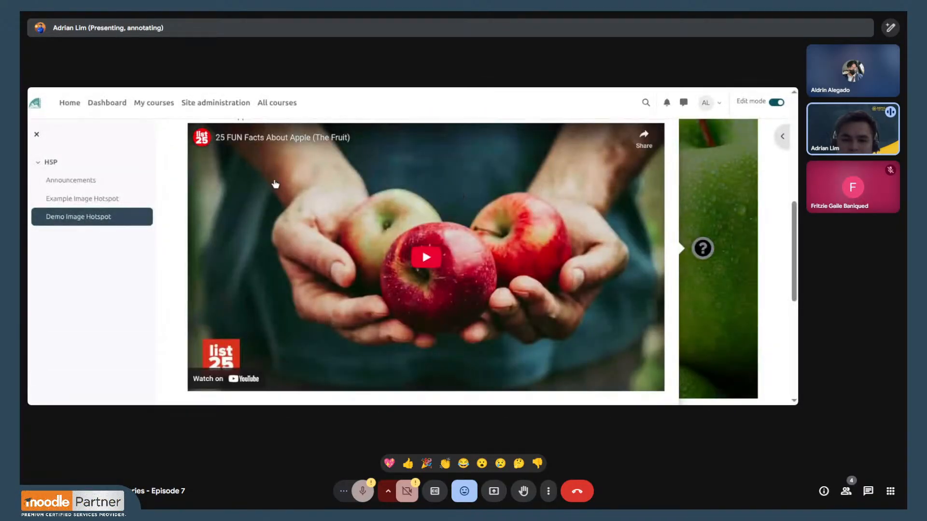
scroll(273, 186, "up", 3)
left_click_drag(260, 254, 184, 251)
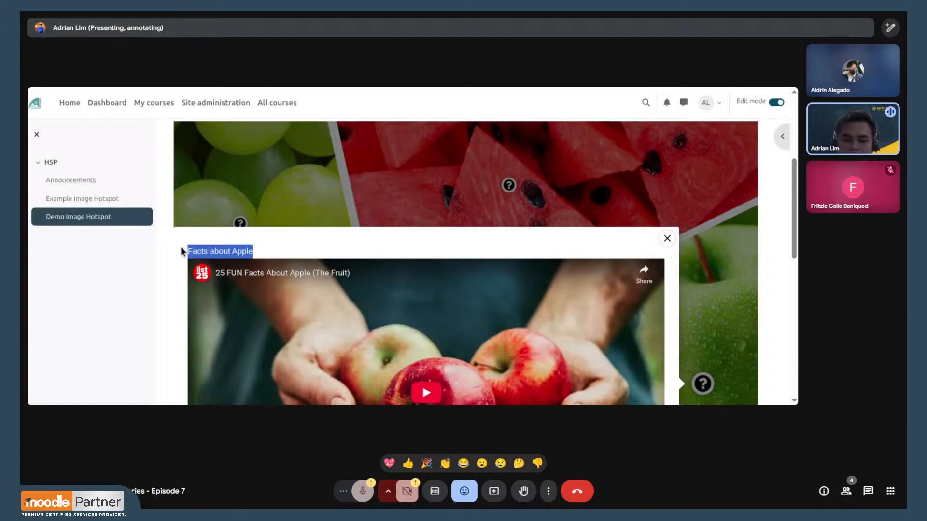
left_click(667, 239)
scroll(531, 217, "down", 5)
scroll(447, 188, "down", 2)
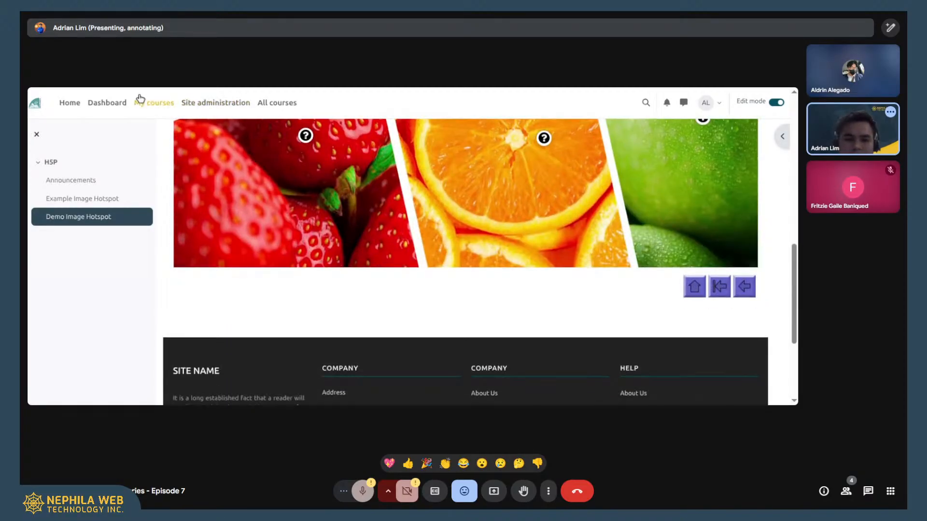
scroll(437, 197, "up", 5)
scroll(418, 201, "up", 3)
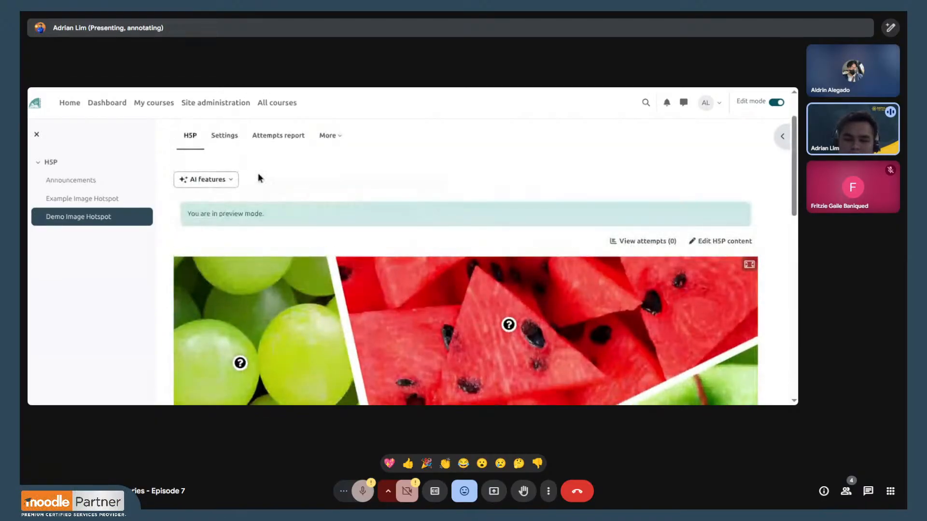